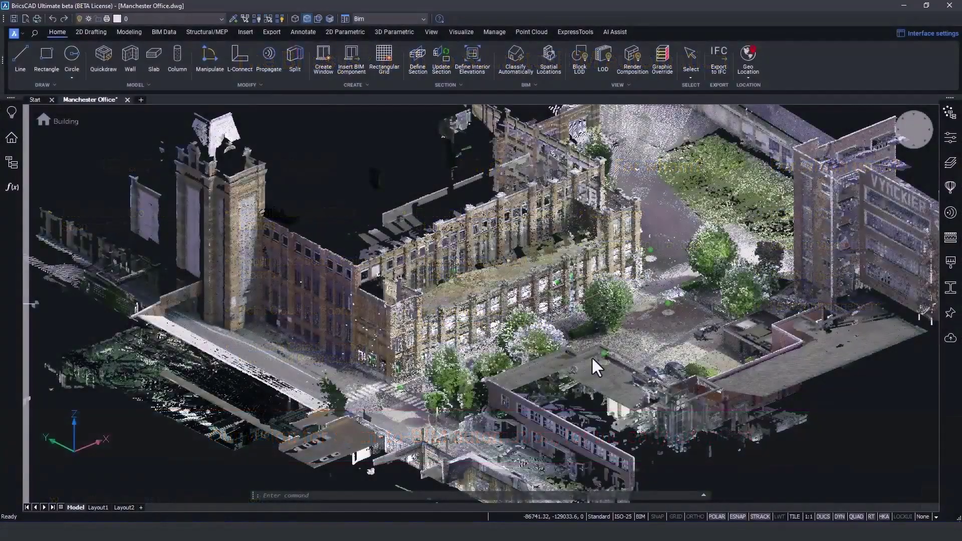
Step: Orbit and zoom the view in onto the long brick office wing of the scanned complex
mouse_move(593, 357)
key(Escape)
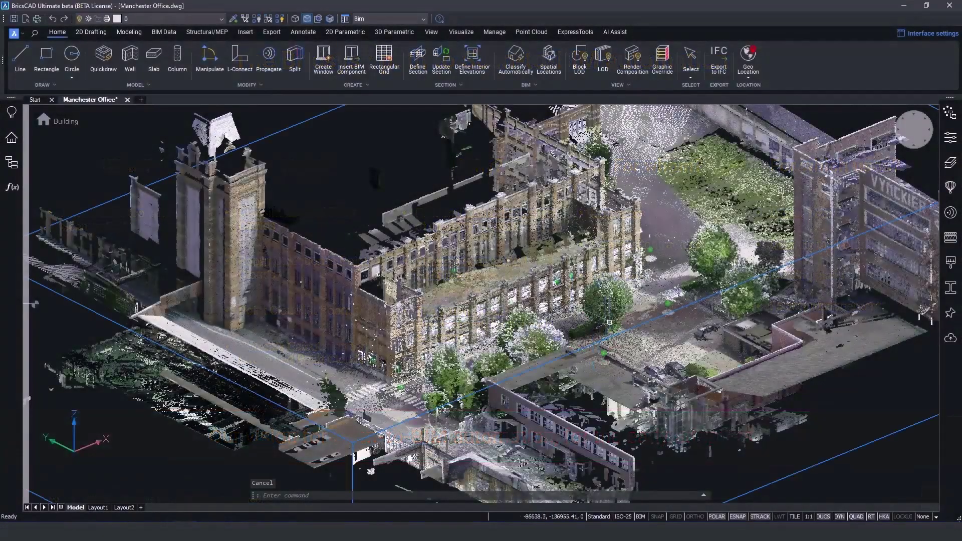
mouse_move(691, 241)
shift+middle_drag(691, 241, 707, 253)
scroll(496, 285, up, 5)
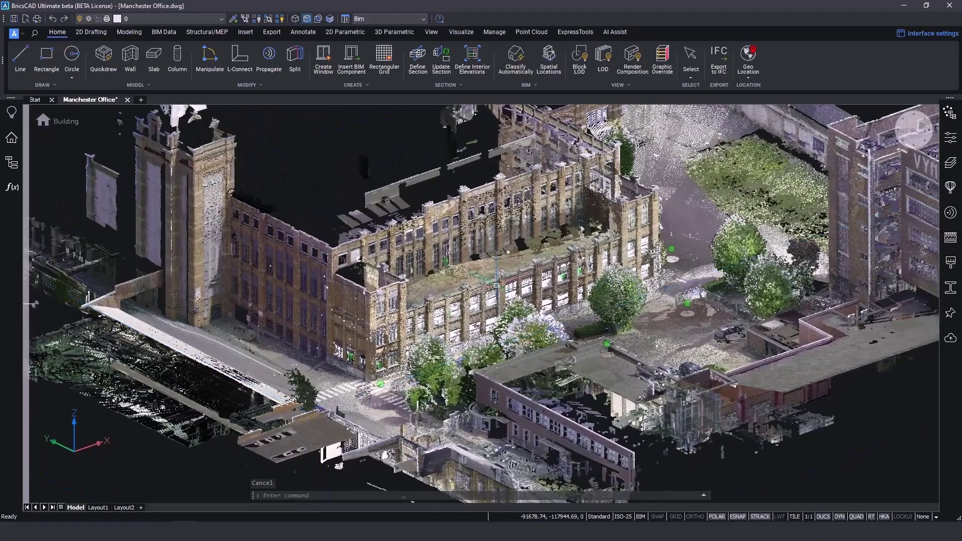
scroll(496, 280, up, 5)
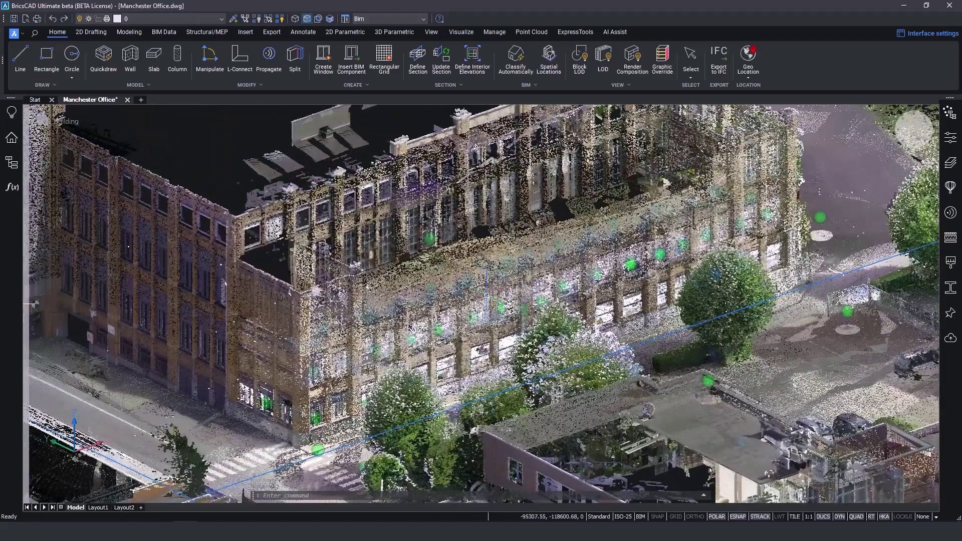
shift+middle_drag(487, 296, 502, 293)
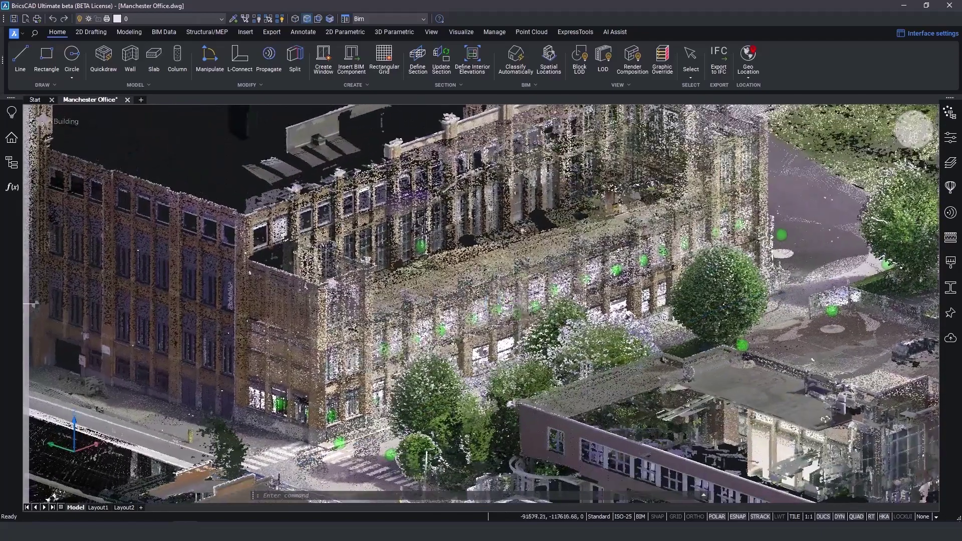
Step: Create a volume section box spanning the office wing at the default height
click(460, 85)
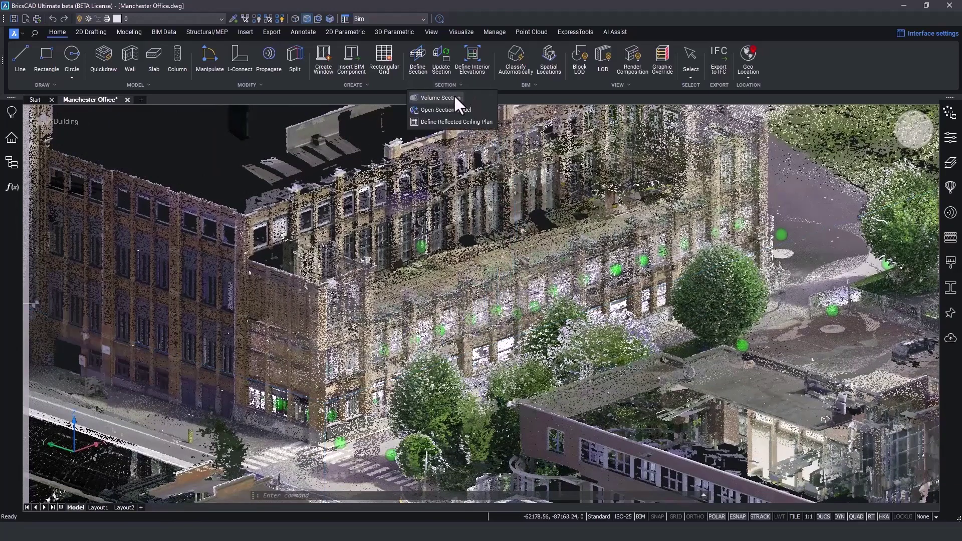
click(453, 98)
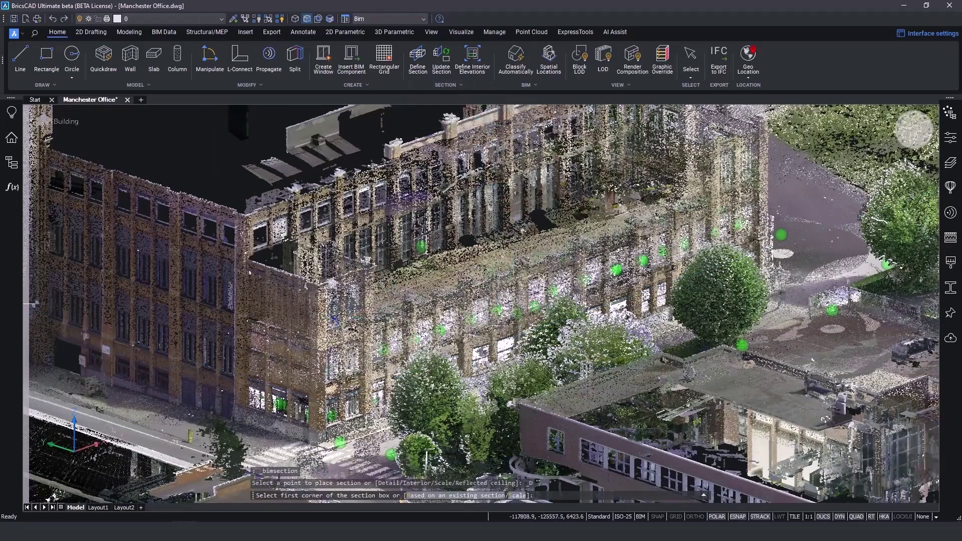
click(253, 316)
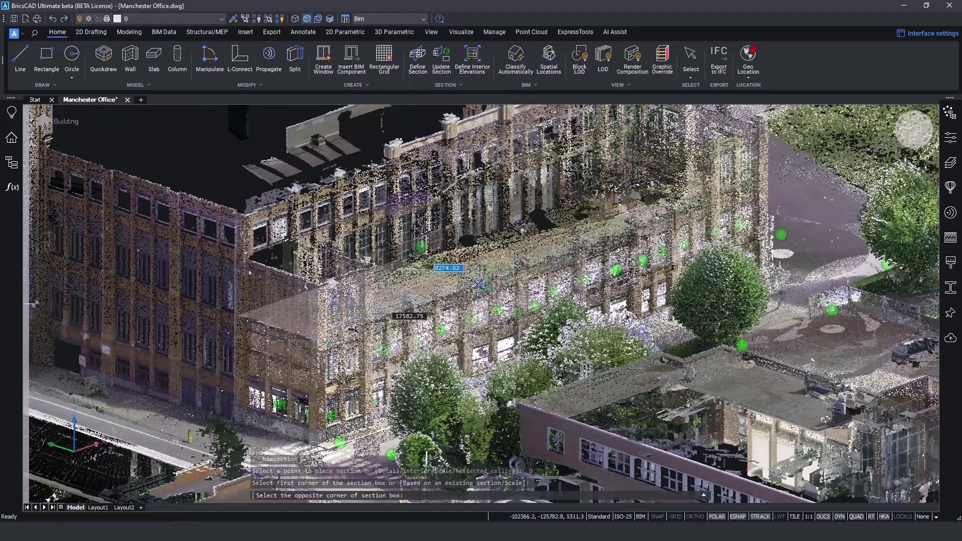
click(764, 223)
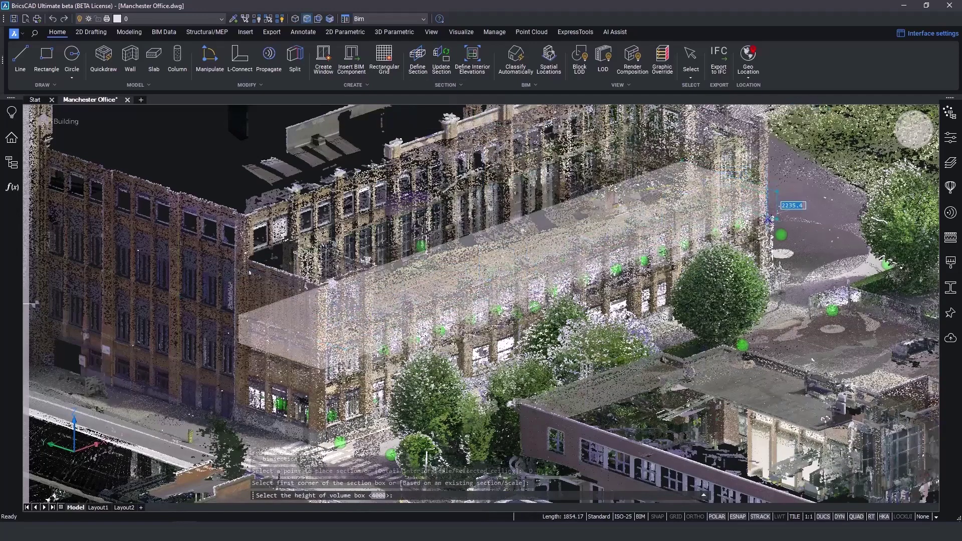
key(Escape)
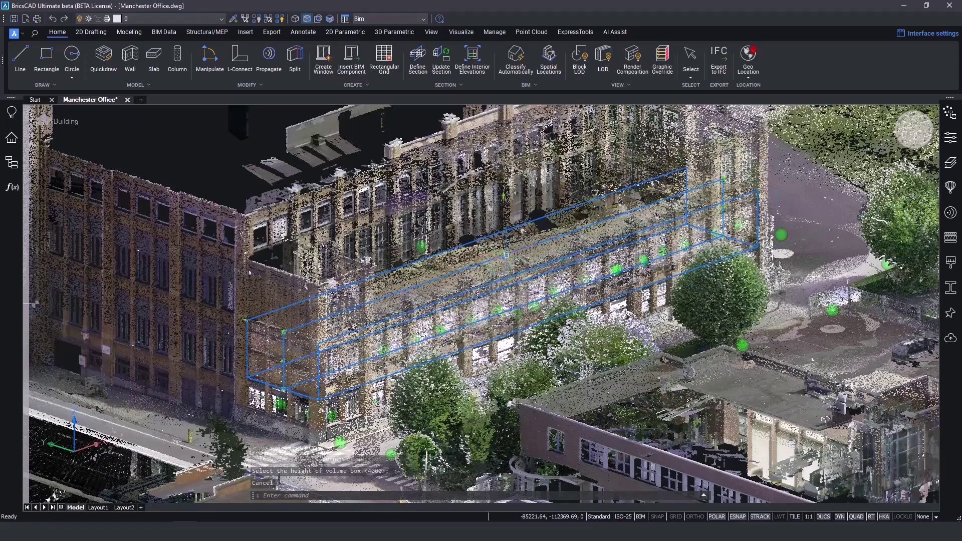
Step: Clip the point cloud to the section box and orbit to look into the exposed rooms
double_click(507, 268)
shift+middle_drag(547, 358, 567, 363)
scroll(461, 296, up, 4)
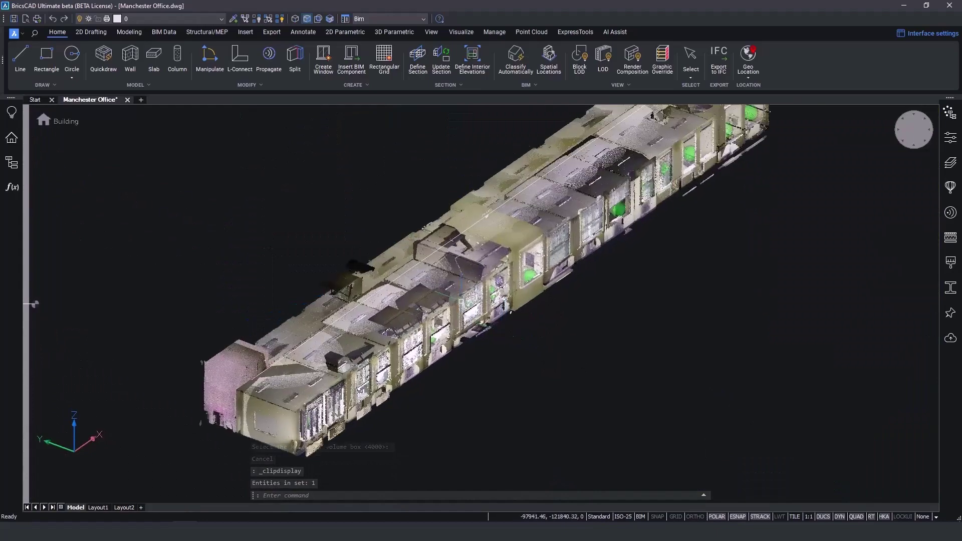
mouse_move(460, 296)
shift+middle_down()
mouse_move(479, 311)
mouse_move(502, 296)
mouse_move(509, 261)
mouse_move(454, 302)
shift+middle_up()
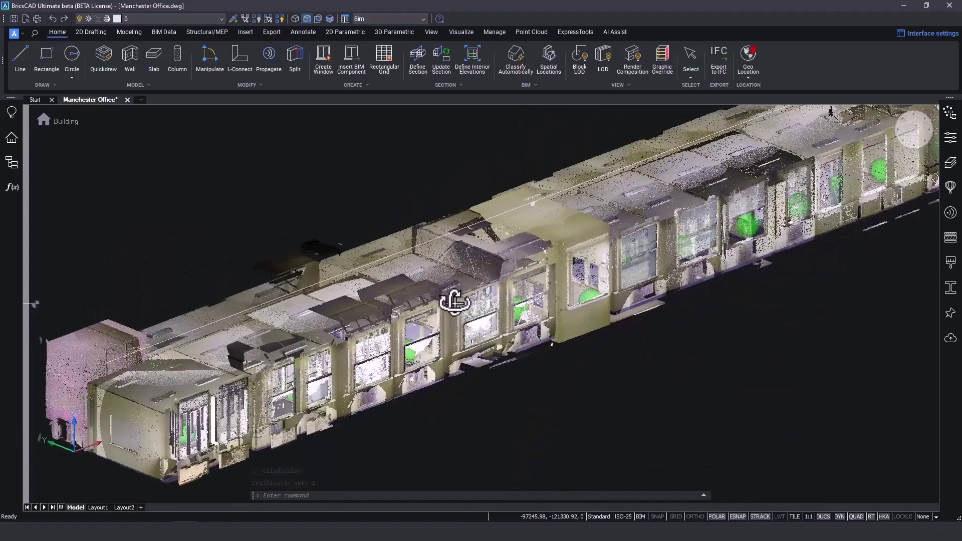
double_click(192, 434)
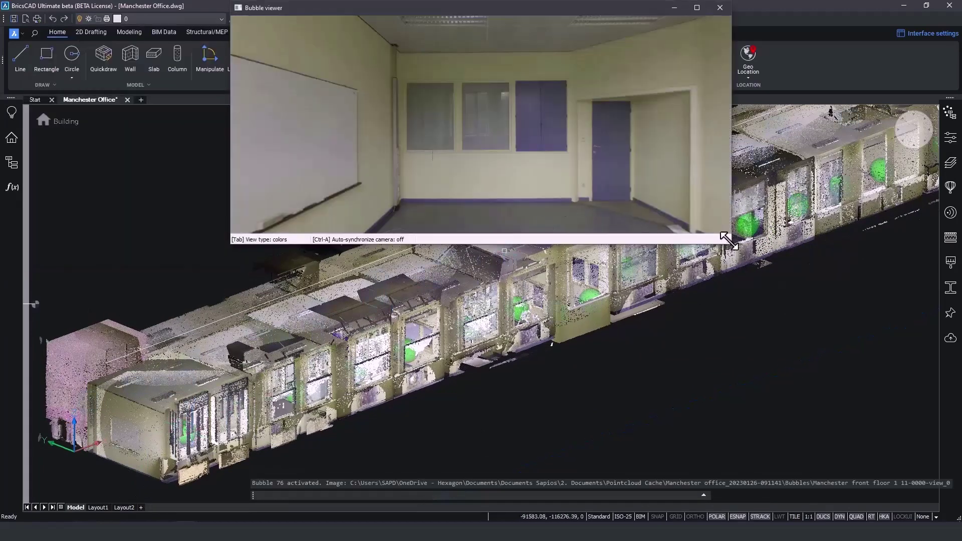
drag(729, 251, 742, 376)
drag(462, 204, 614, 134)
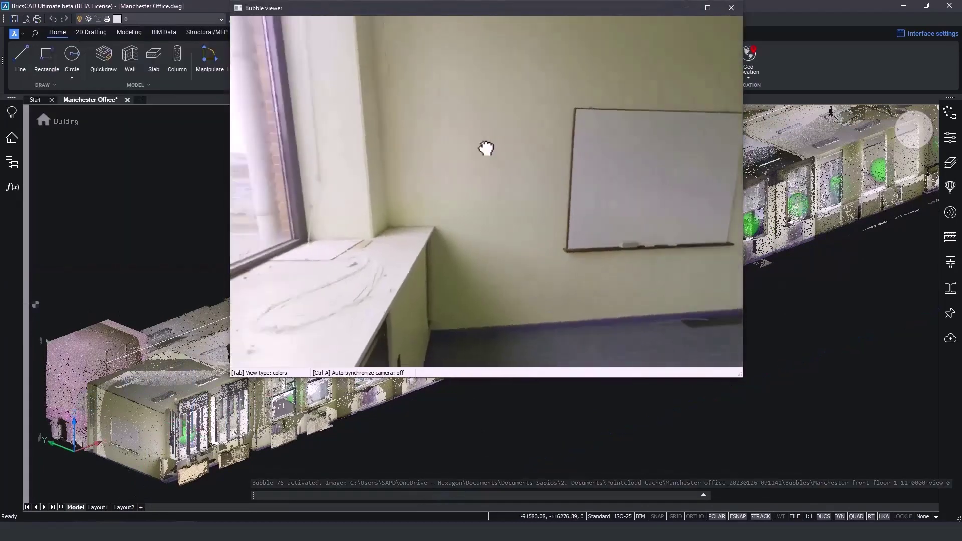
drag(487, 148, 548, 152)
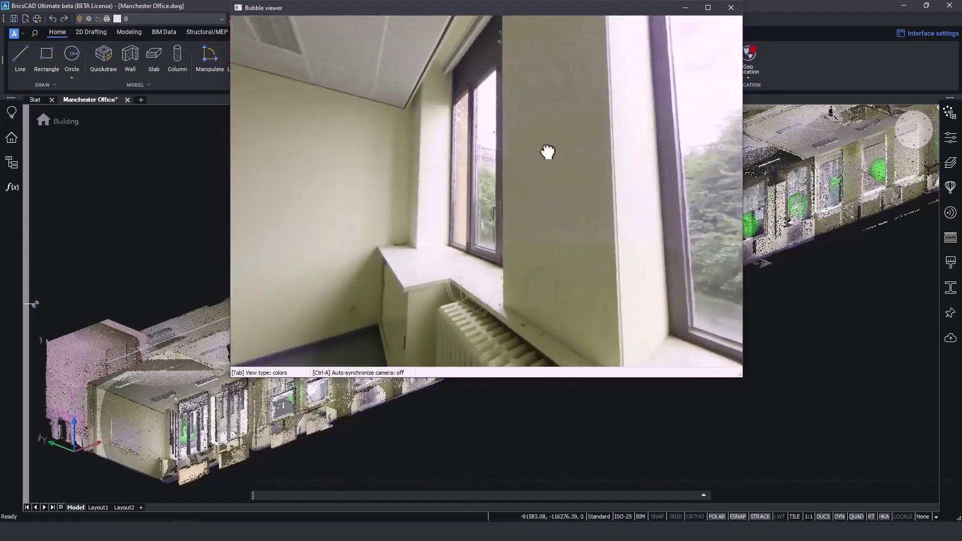
click(731, 7)
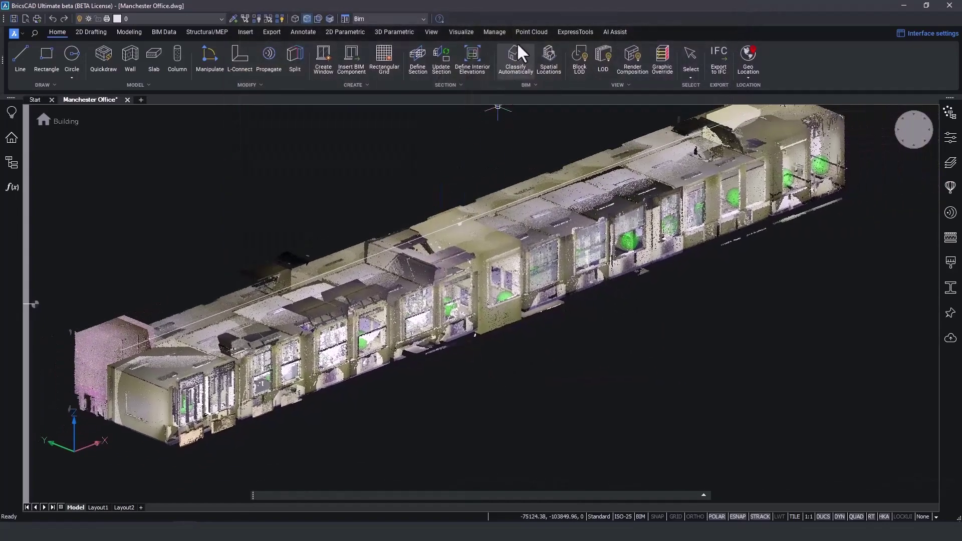
Step: Run POINTCLOUDCLASSIFY on the clipped office cloud using the indoorSimplified model
click(531, 34)
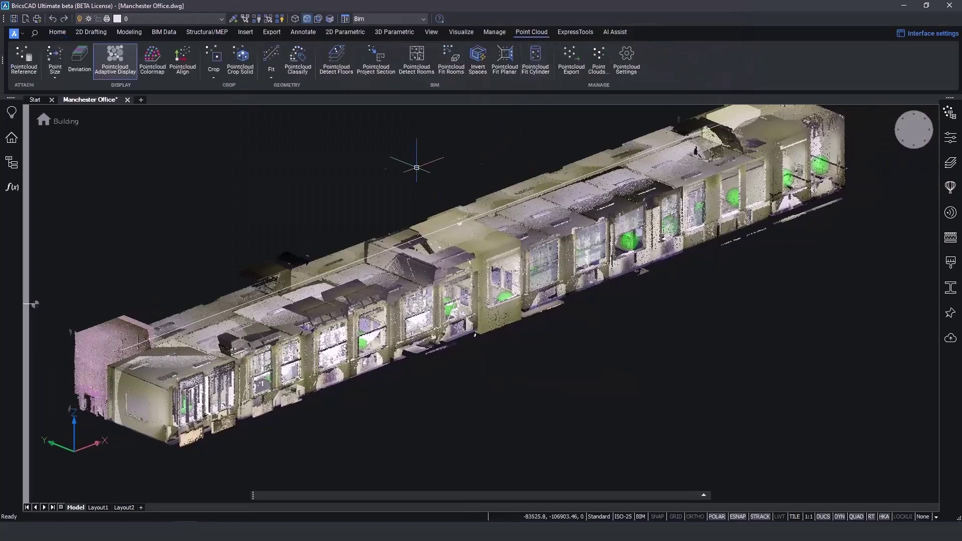
text(POINT)
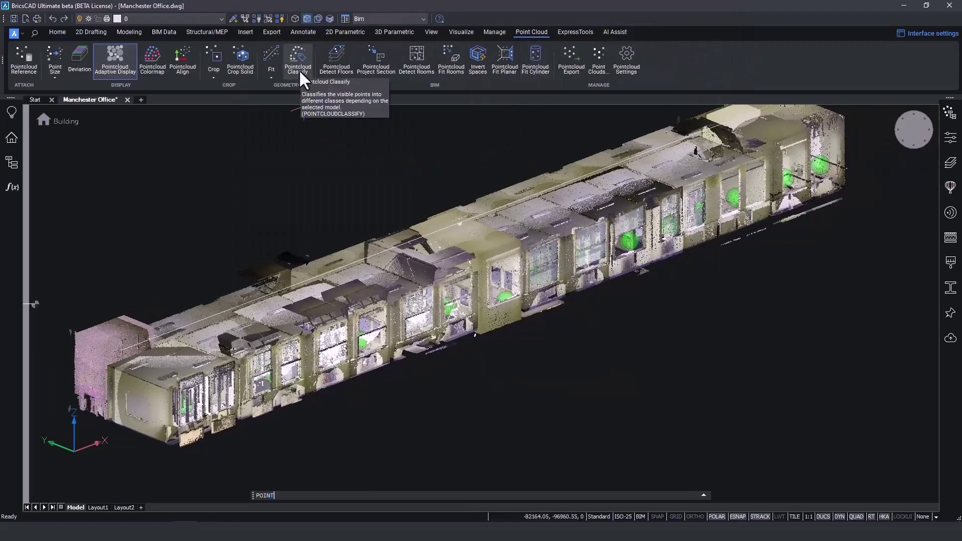
text(CLOUDCLASSIFY)
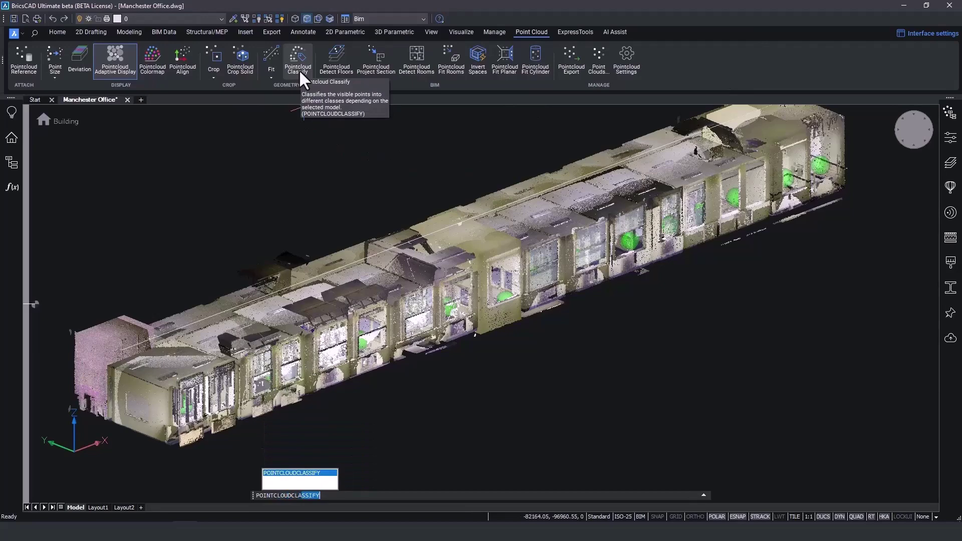
key(Return)
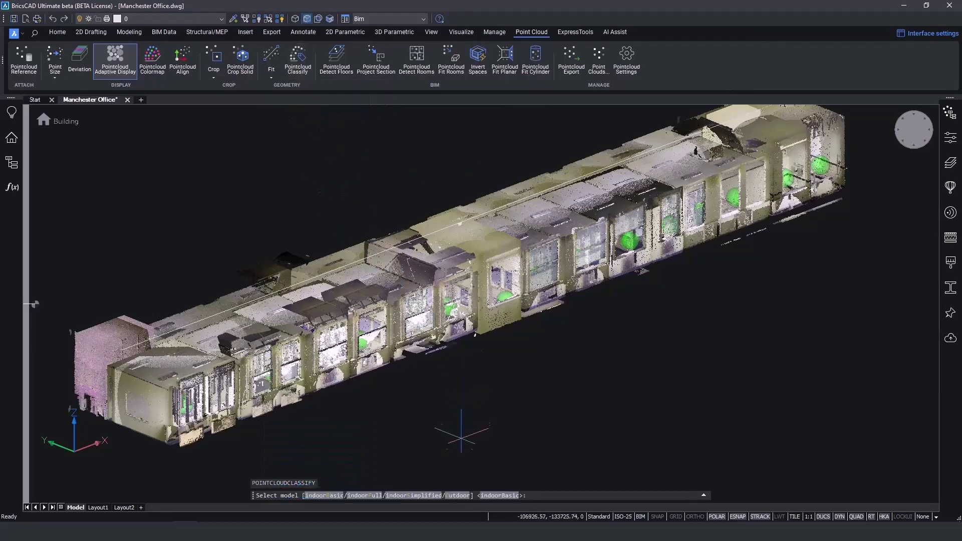
click(418, 496)
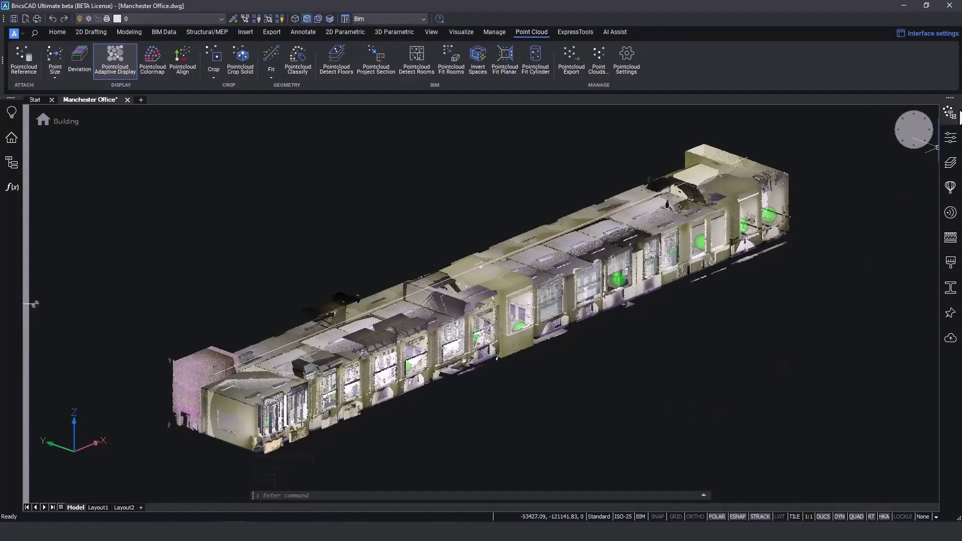
Step: In the Point cloud manager, hide all classes and display only the Wall points
click(955, 114)
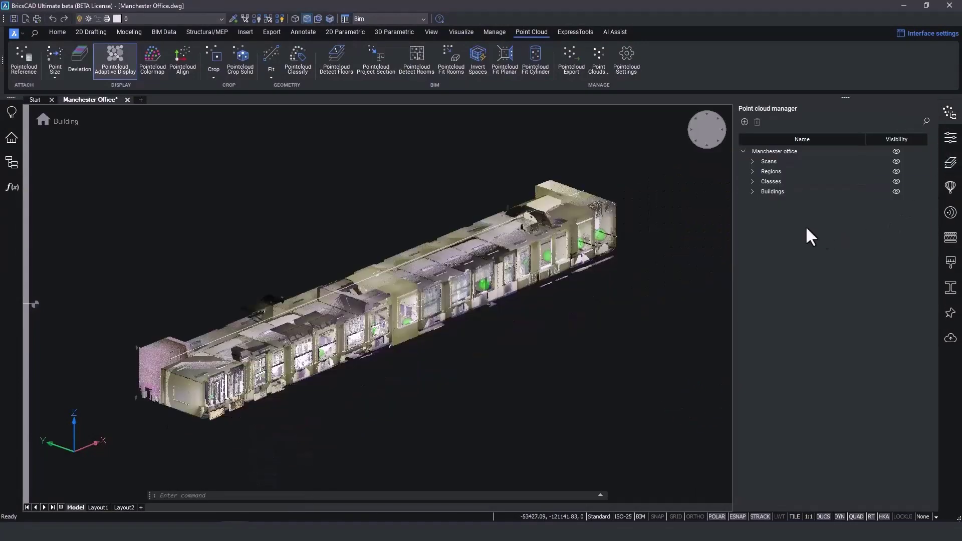
click(752, 181)
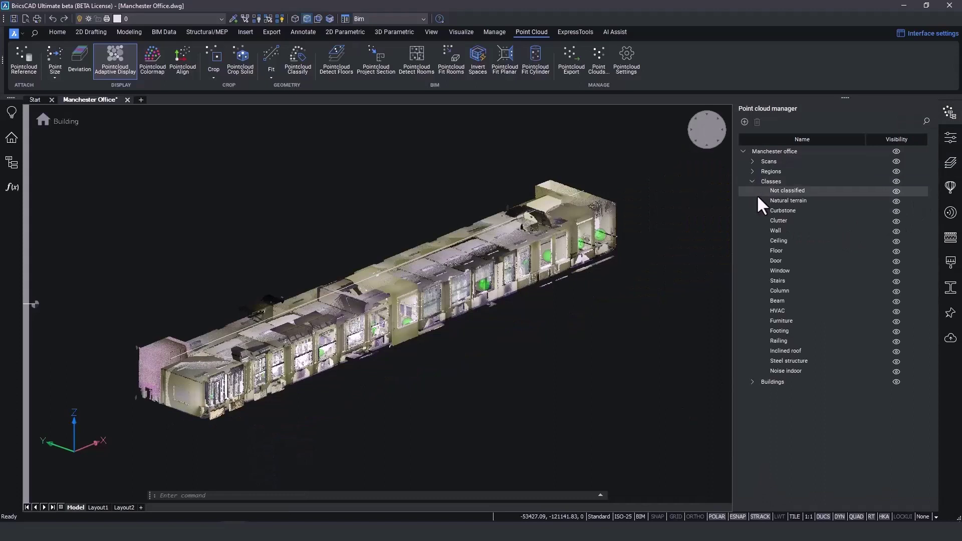
click(896, 181)
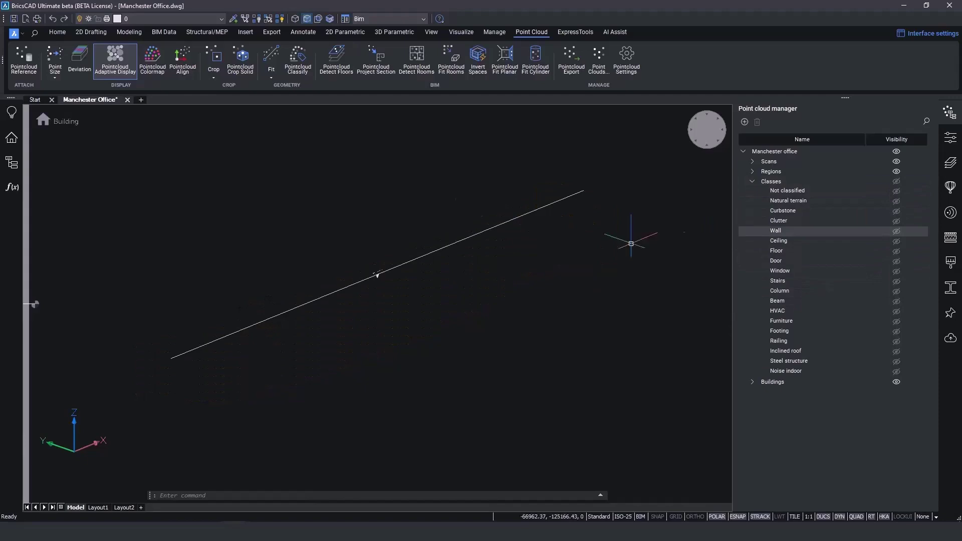
shift+middle_drag(431, 251, 451, 251)
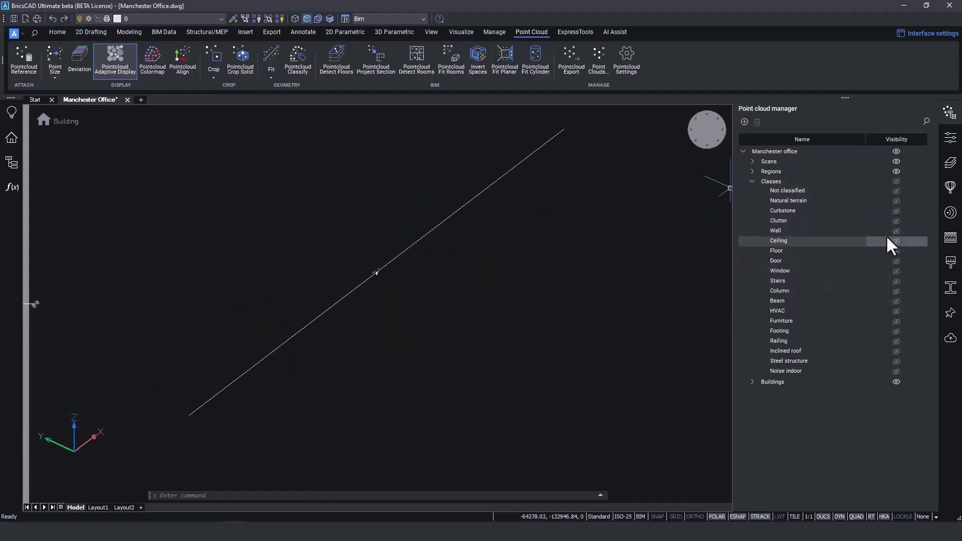
click(896, 231)
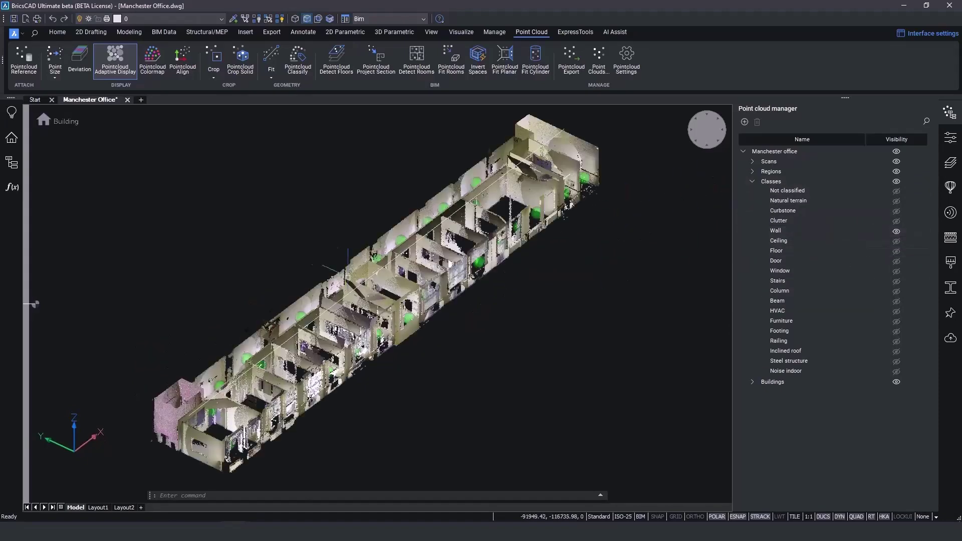
shift+middle_drag(345, 312, 416, 323)
scroll(376, 353, up, 5)
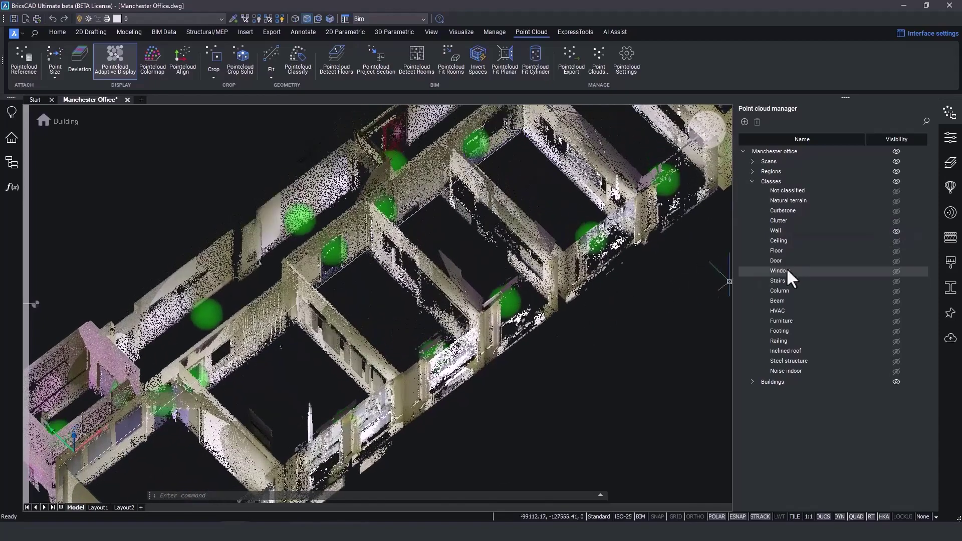
Step: Preview the Floor points alone, then show Floor, Ceiling and Wall together from an angled top view
click(896, 251)
click(896, 231)
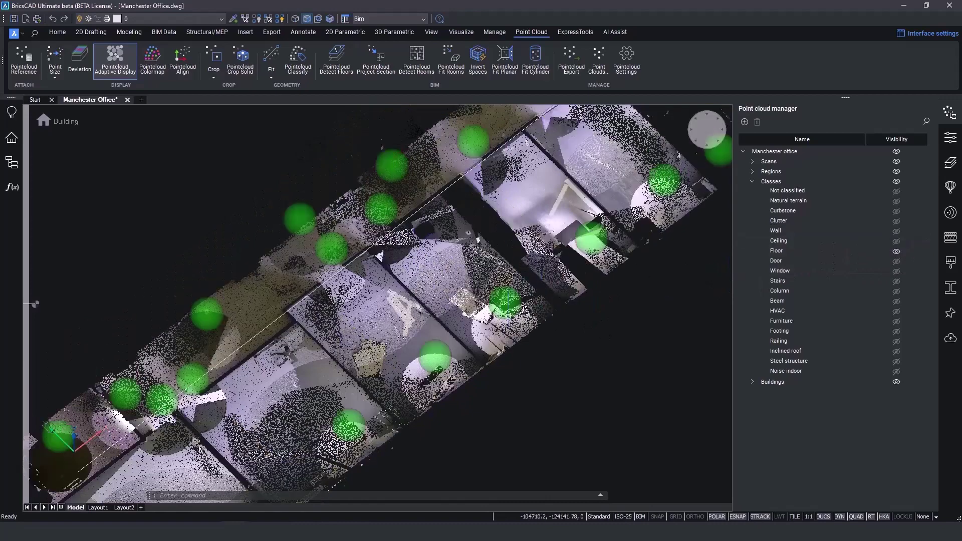
shift+middle_drag(546, 295, 558, 261)
click(897, 241)
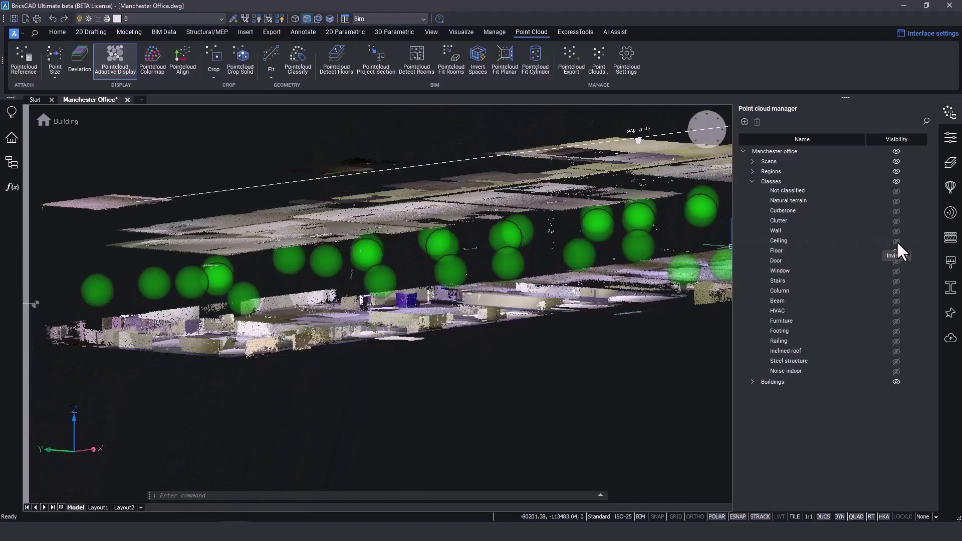
click(896, 251)
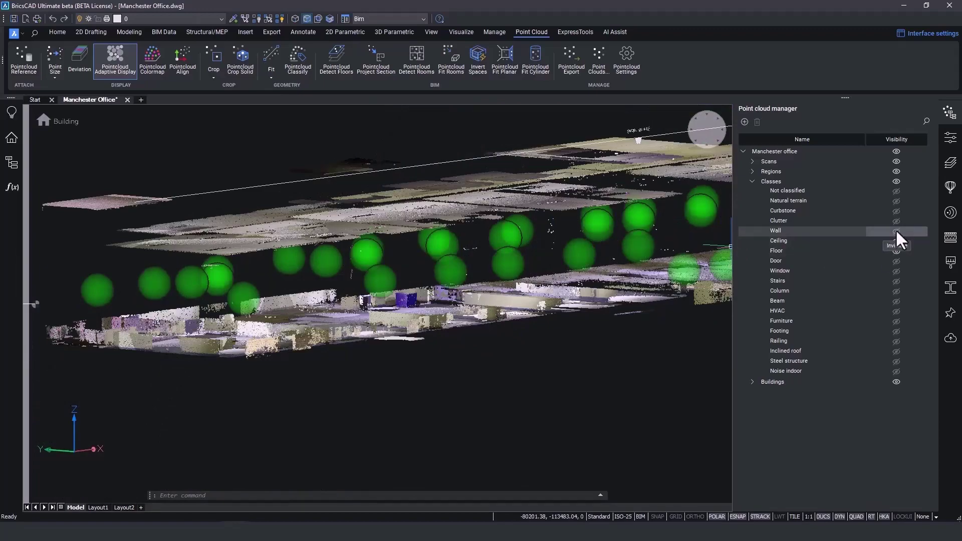
click(896, 231)
shift+middle_drag(625, 259, 531, 305)
Step: Run Pointcloud Detect Rooms on the section volume as building 1, floor 3
click(753, 182)
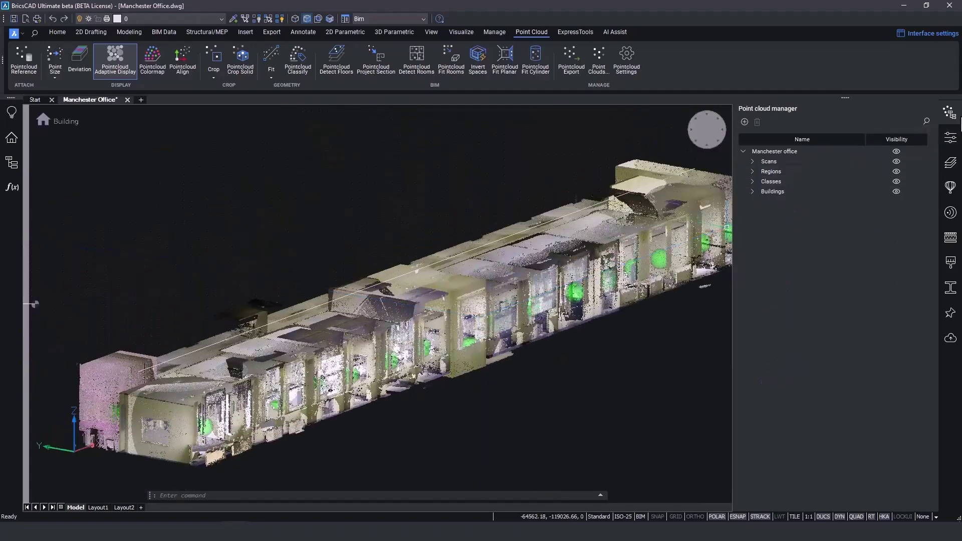
click(950, 112)
middle_drag(842, 345, 820, 345)
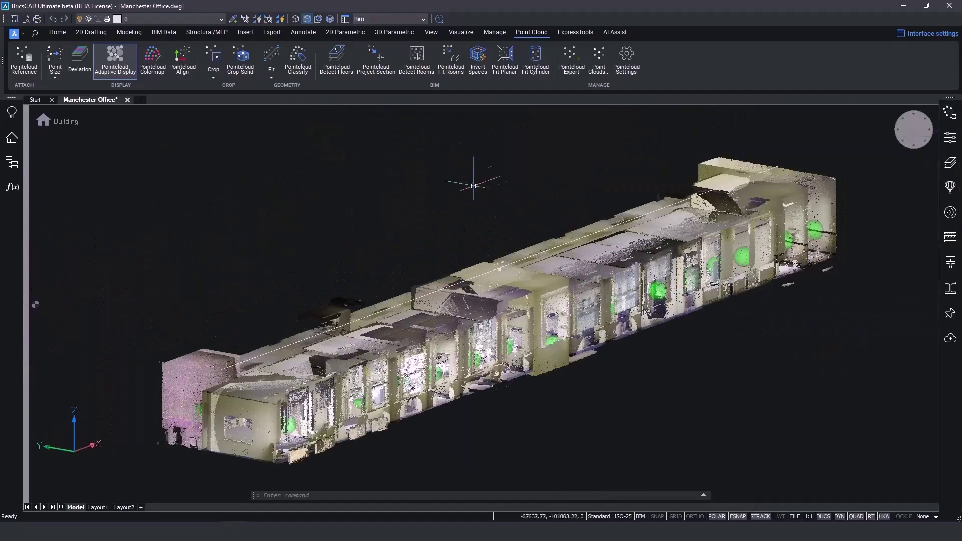
click(419, 59)
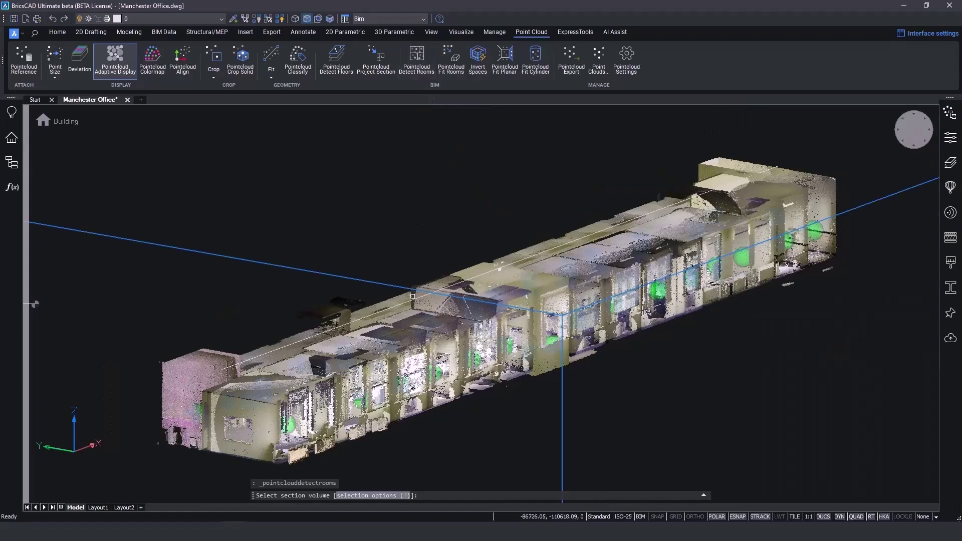
click(413, 295)
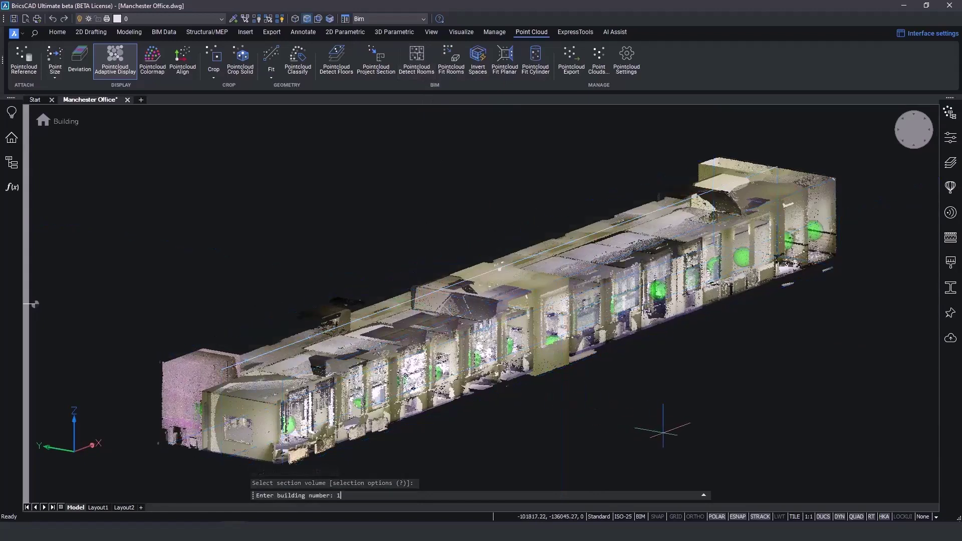
text(1)
key(Return)
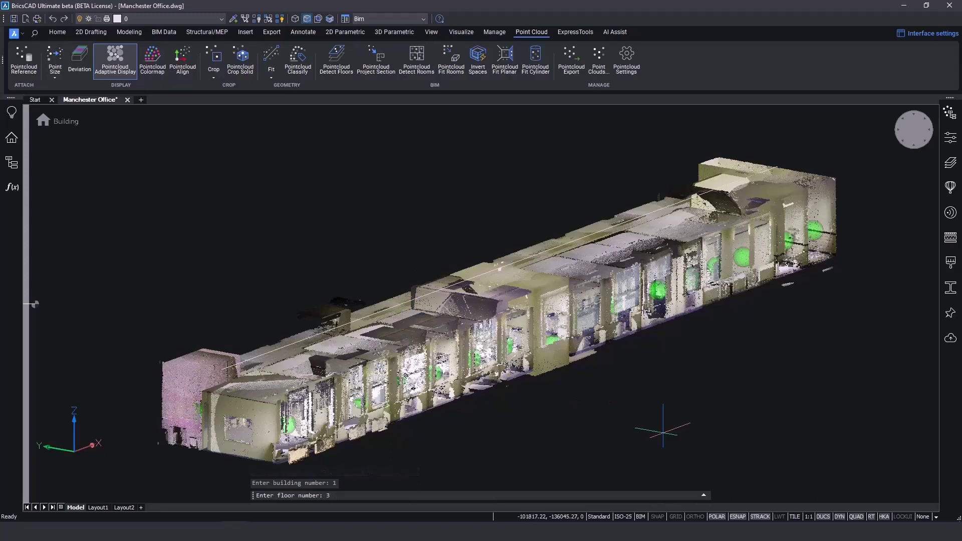
key(Return)
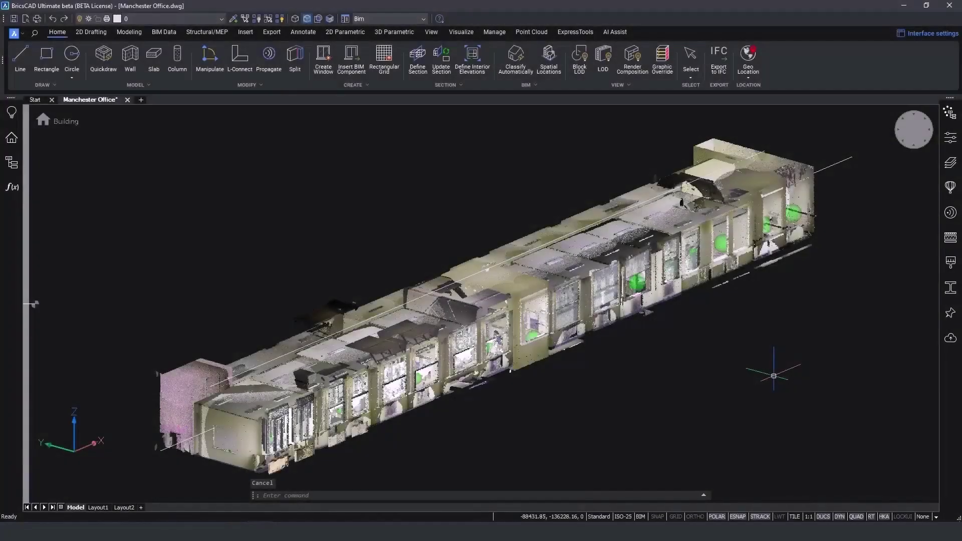
Step: Expand Buildings > Building 1 > Floor 3 in the Point cloud manager and hide all its rooms
click(950, 113)
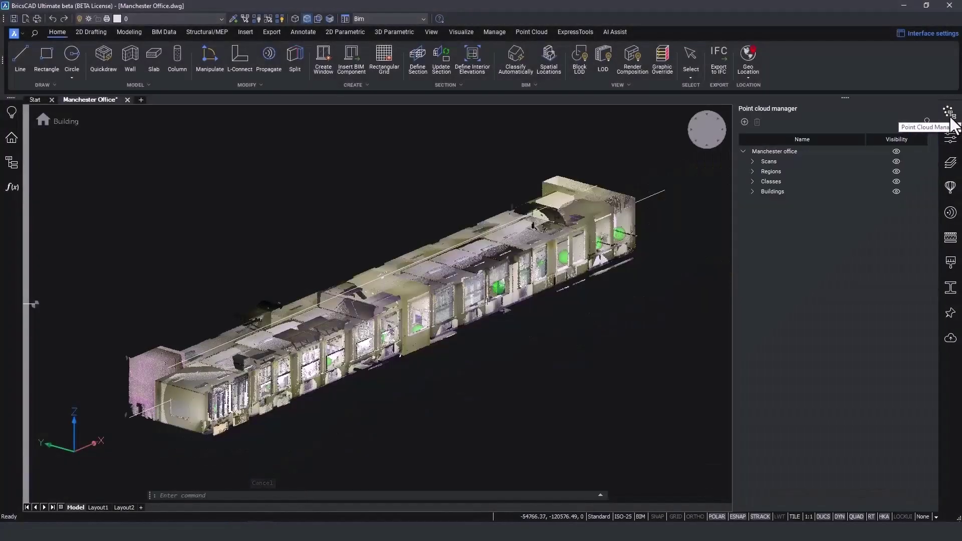
click(752, 191)
click(761, 201)
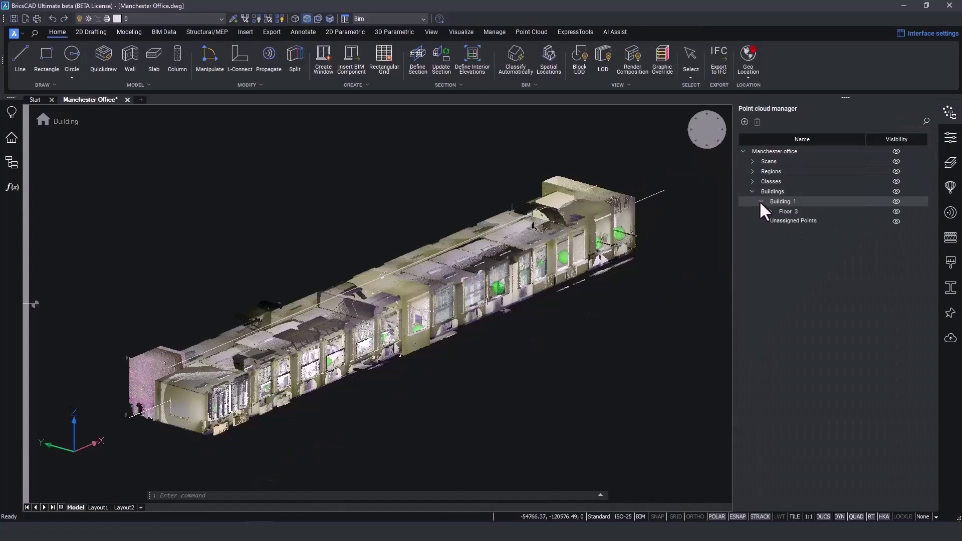
click(770, 212)
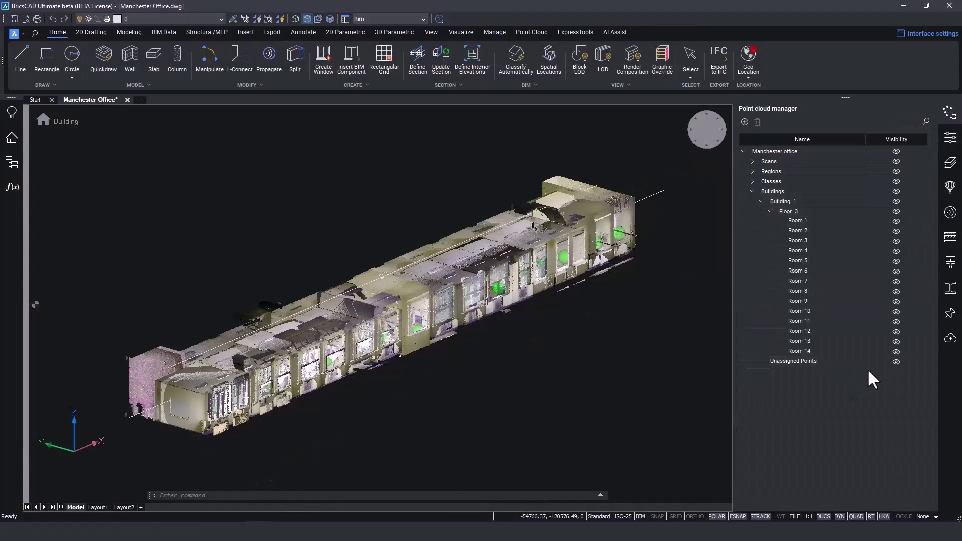
click(897, 211)
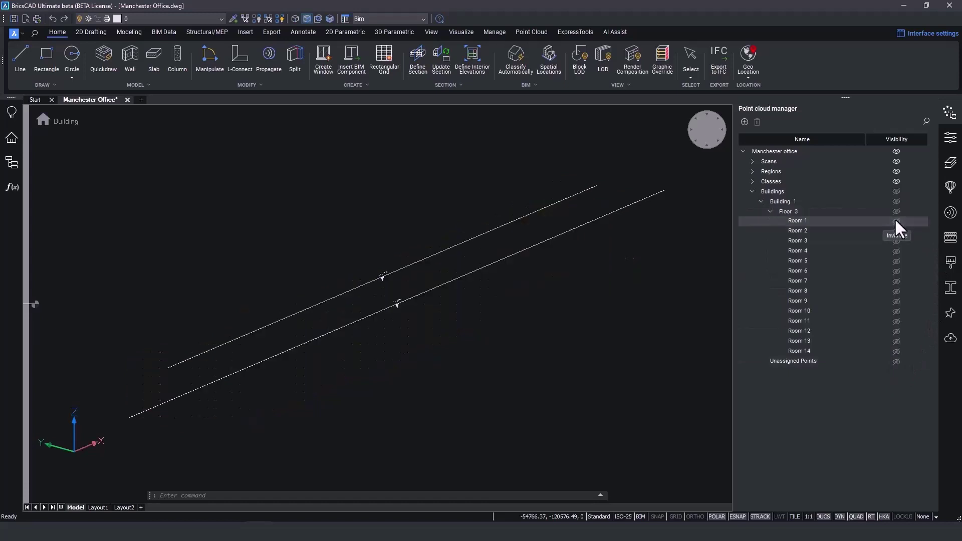
Step: Show only Room 1 and Room 3, then select both rooms in the list
click(897, 221)
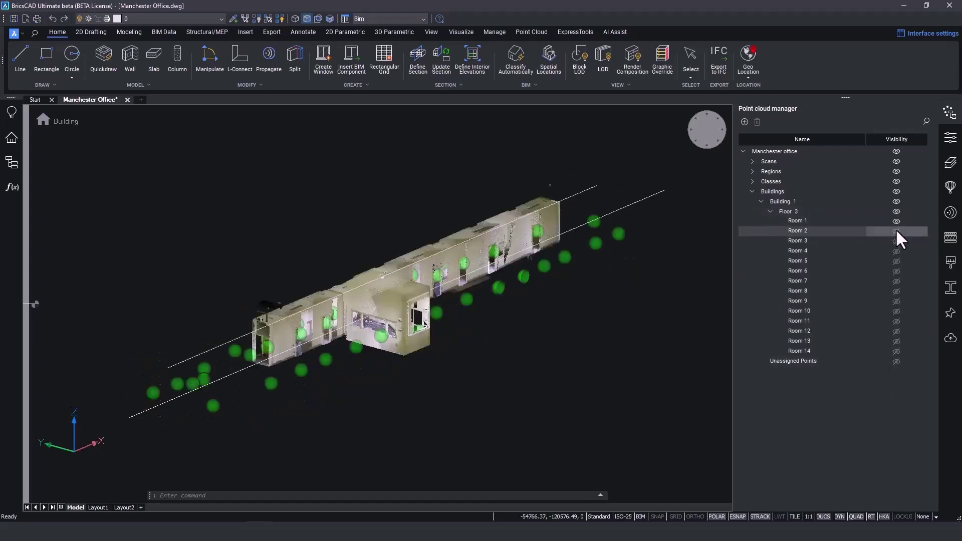
click(896, 230)
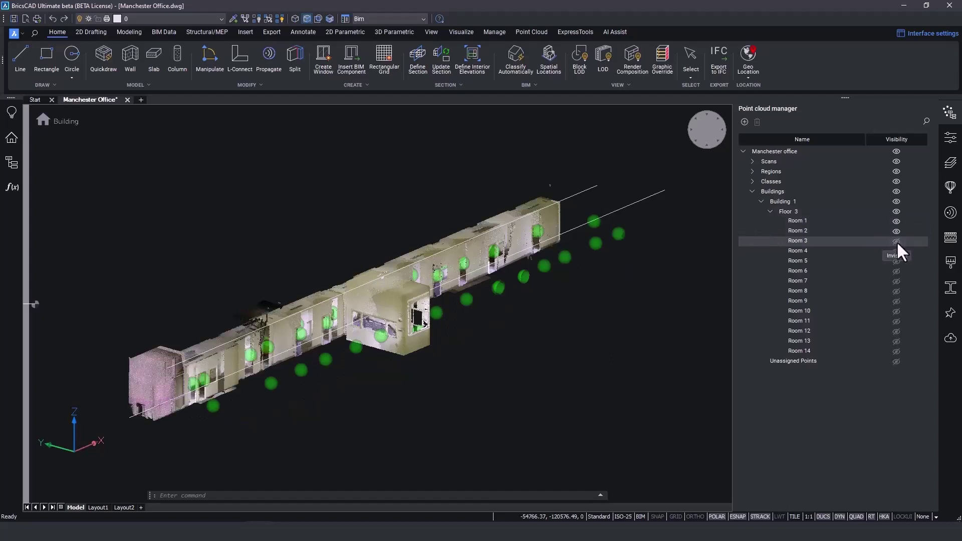
click(897, 241)
shift+middle_drag(361, 312, 357, 330)
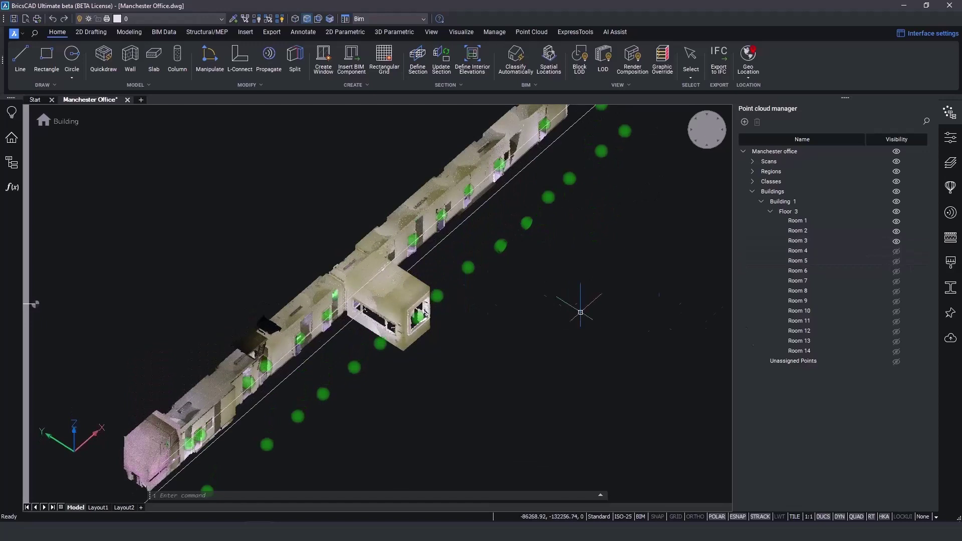
click(895, 230)
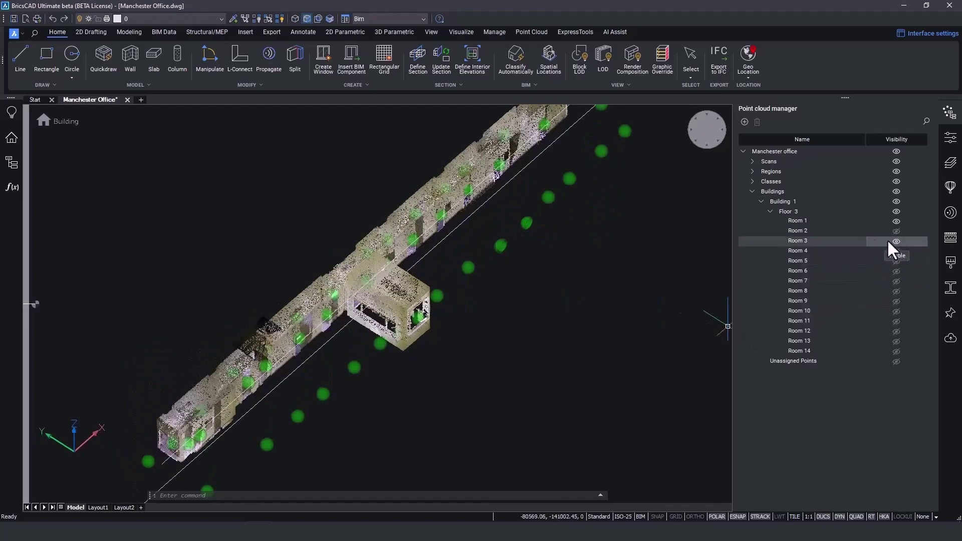
click(798, 219)
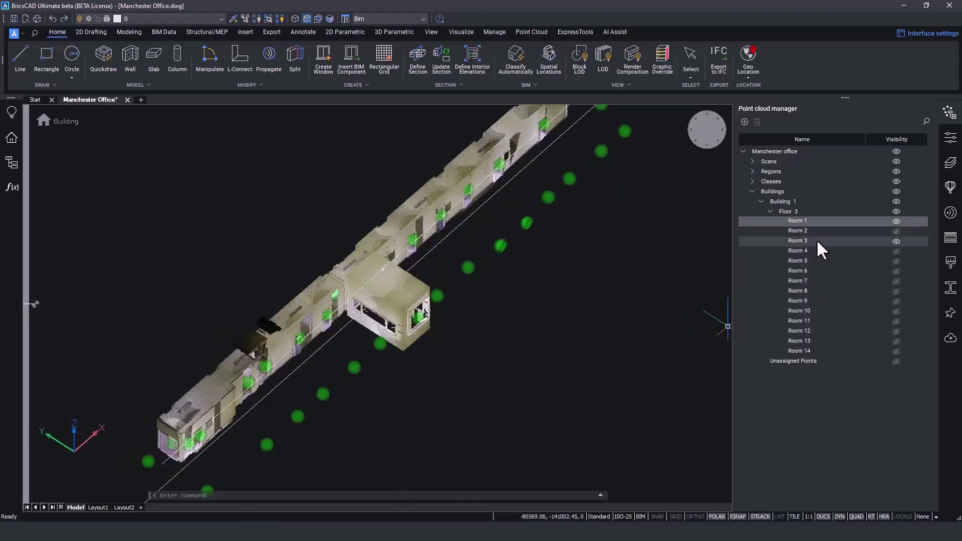
ctrl+click(816, 239)
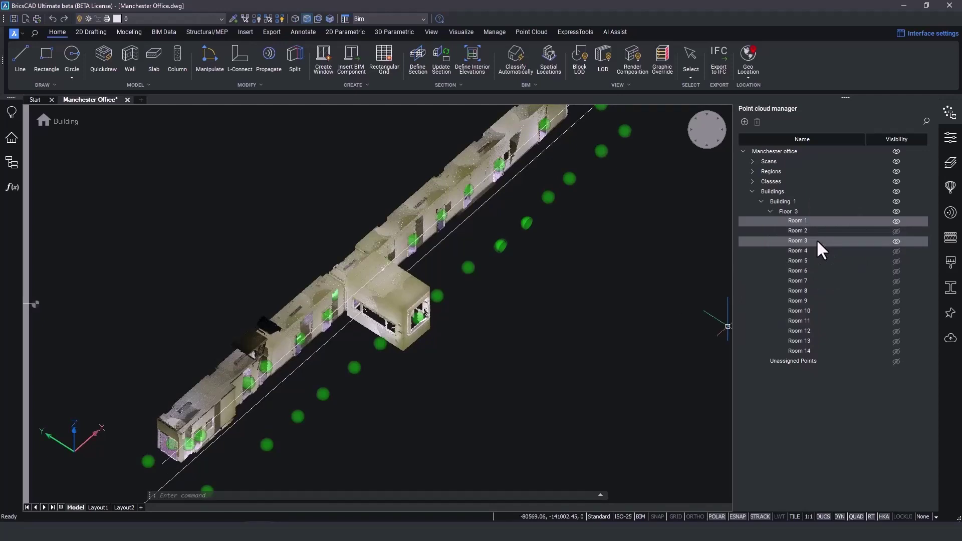
Step: Merge Room 1 and Room 3 into a single room and rename it Corridor
right_click(816, 239)
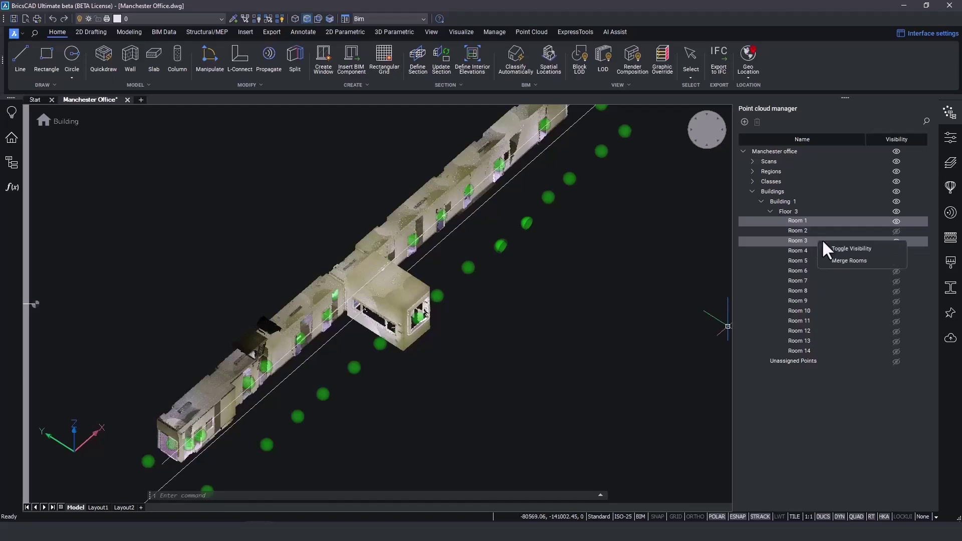
click(848, 259)
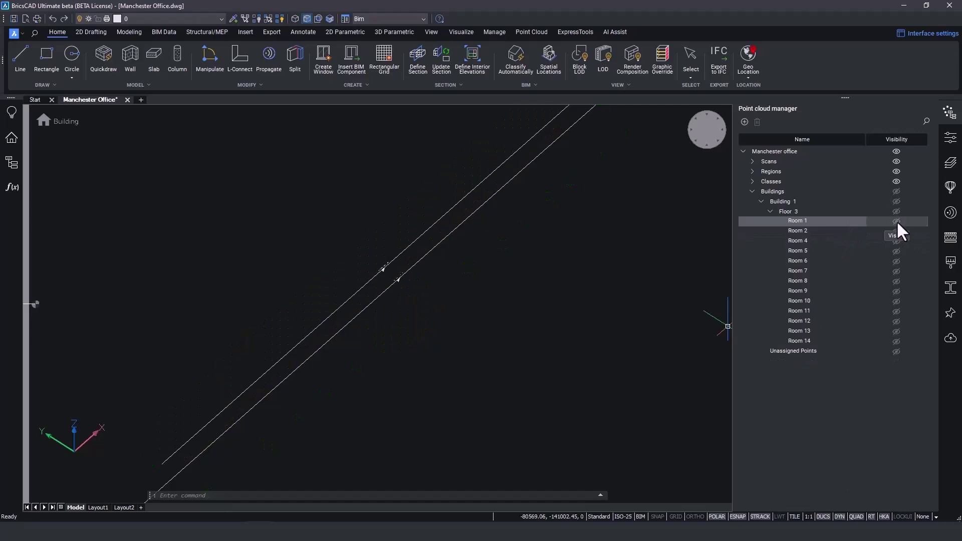
right_click(815, 222)
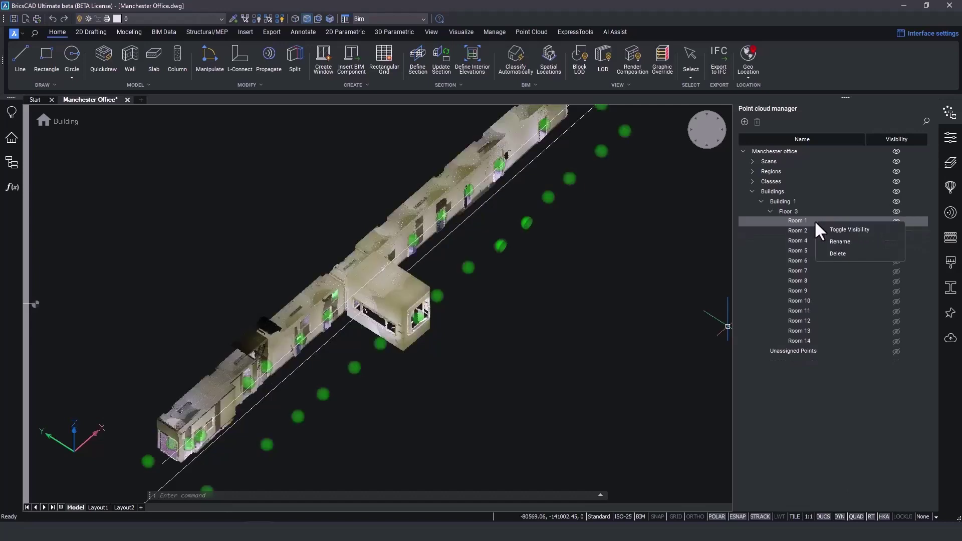
click(837, 242)
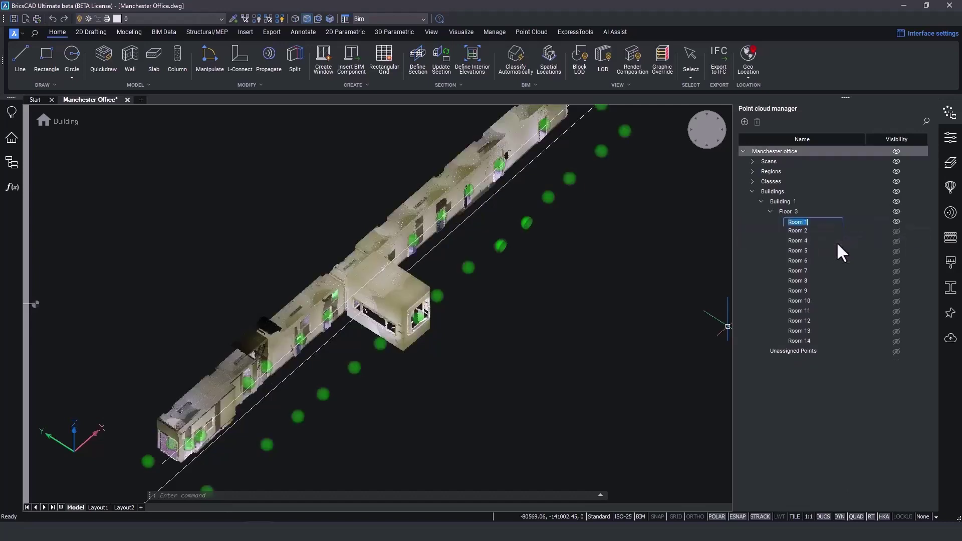
text(Corridor)
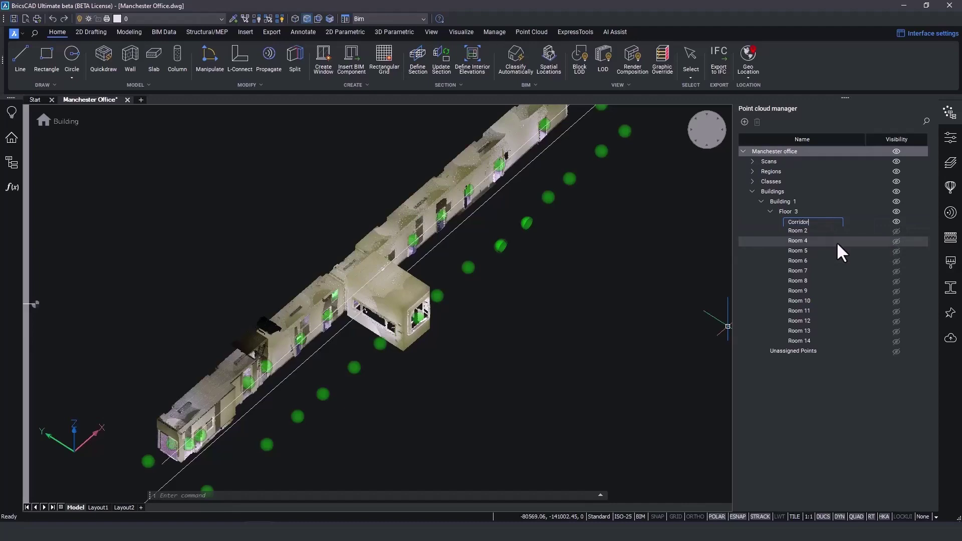
key(Return)
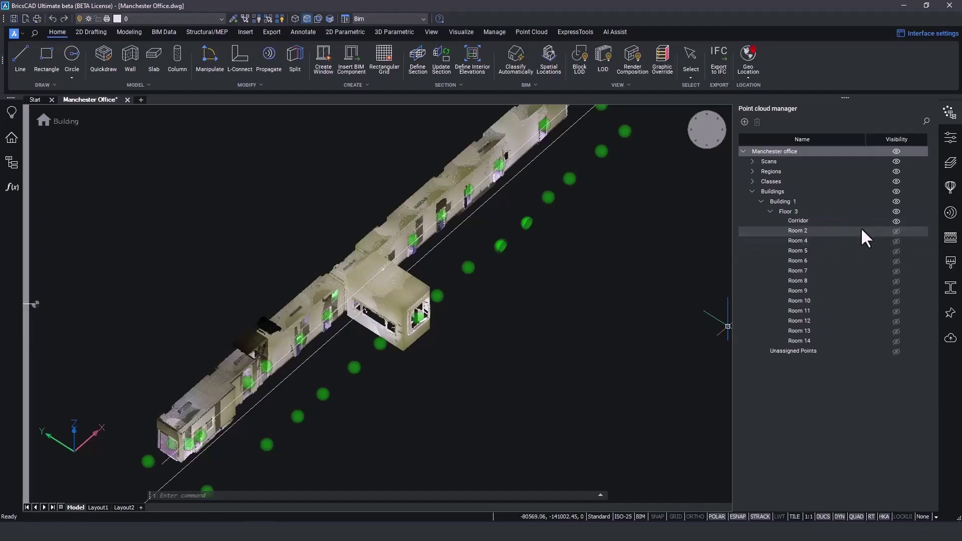
Step: Turn on visibility for Room 2 and Rooms 4 through 14 on Floor 3, viewing the whole wing
click(897, 236)
click(897, 244)
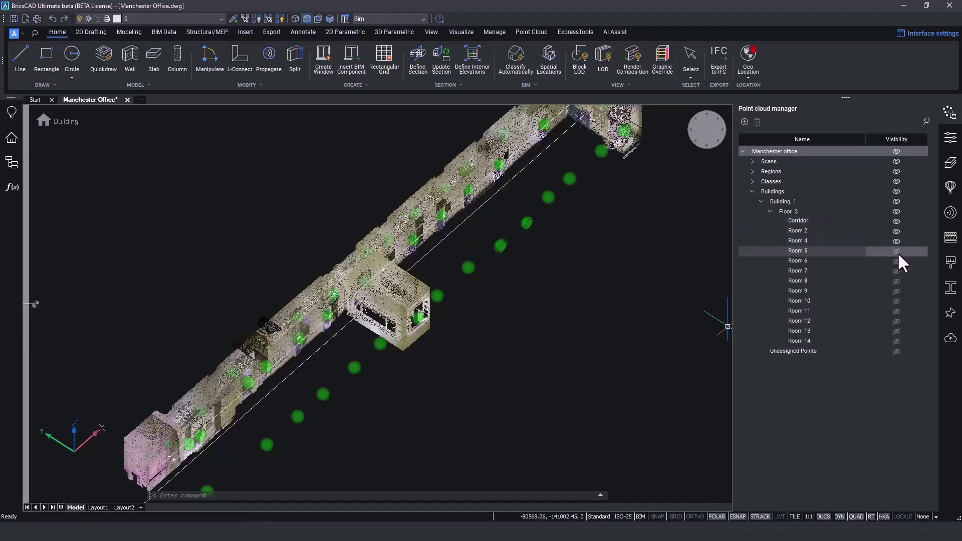
click(898, 252)
click(897, 262)
click(898, 275)
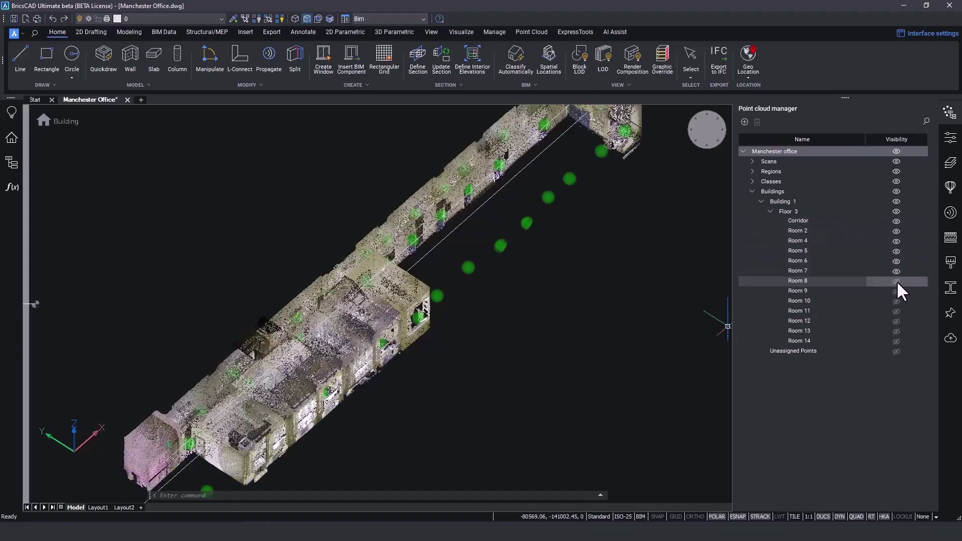
click(896, 291)
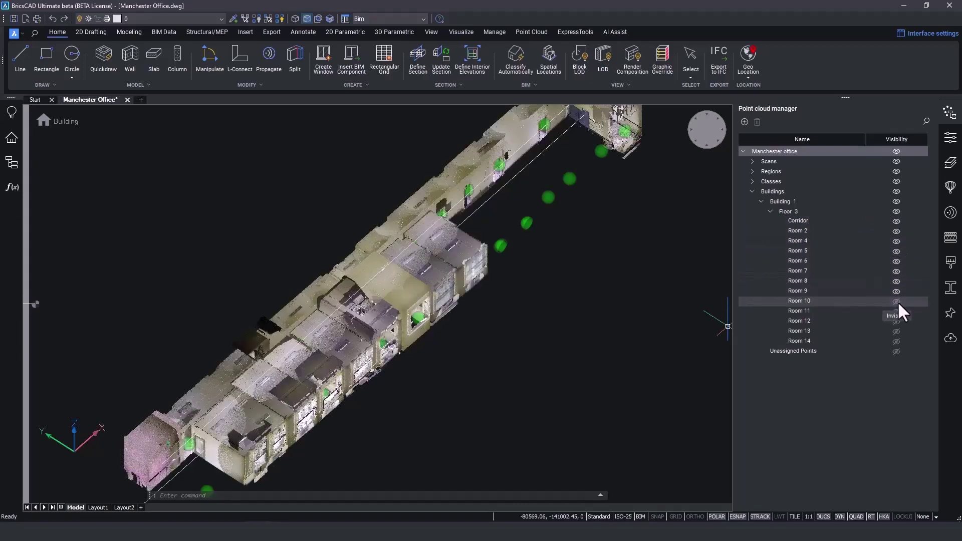
click(897, 302)
click(897, 311)
click(896, 321)
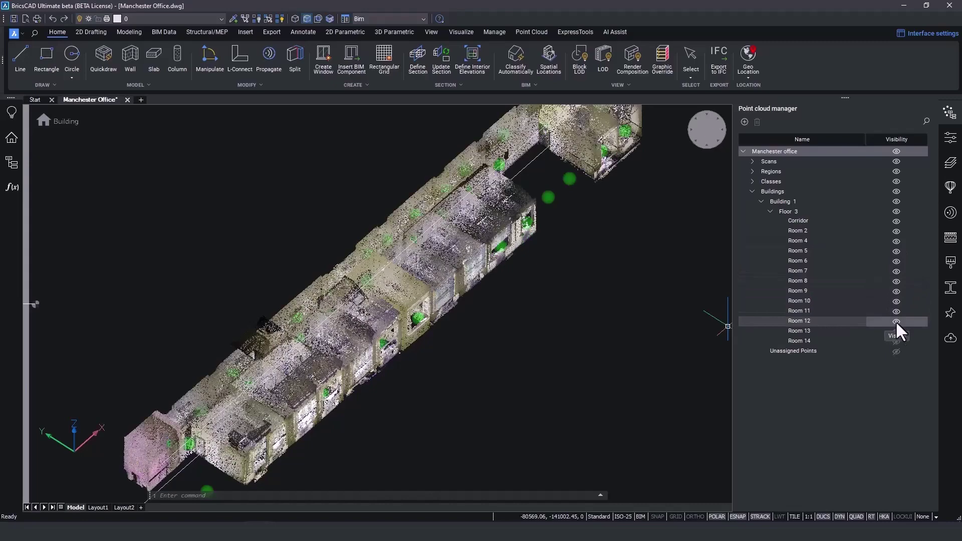
click(896, 331)
click(895, 341)
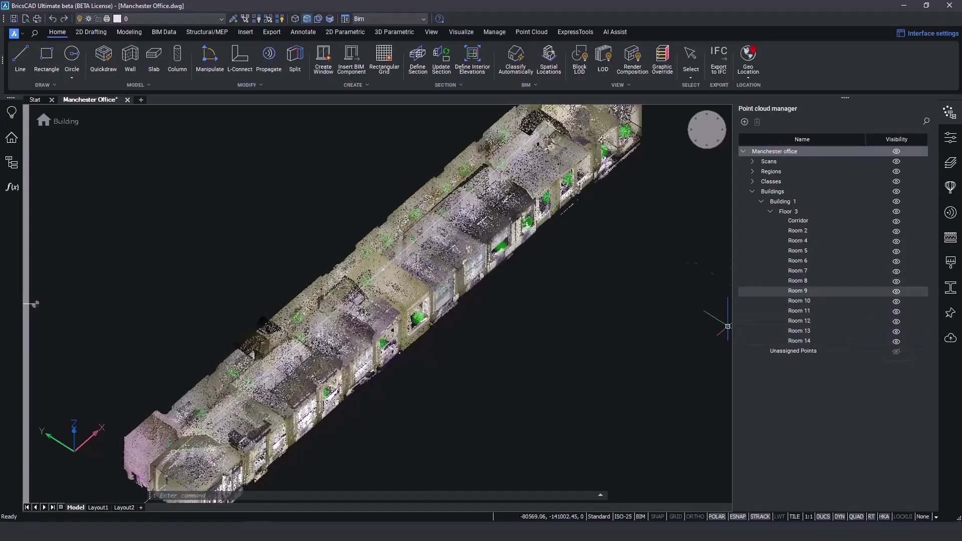
shift+middle_drag(610, 283, 400, 392)
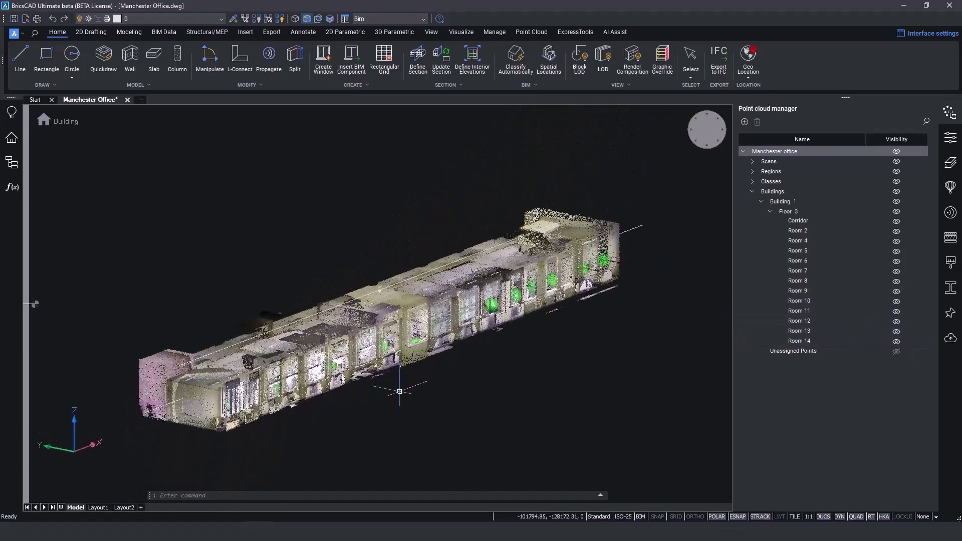
scroll(399, 391, up, 2)
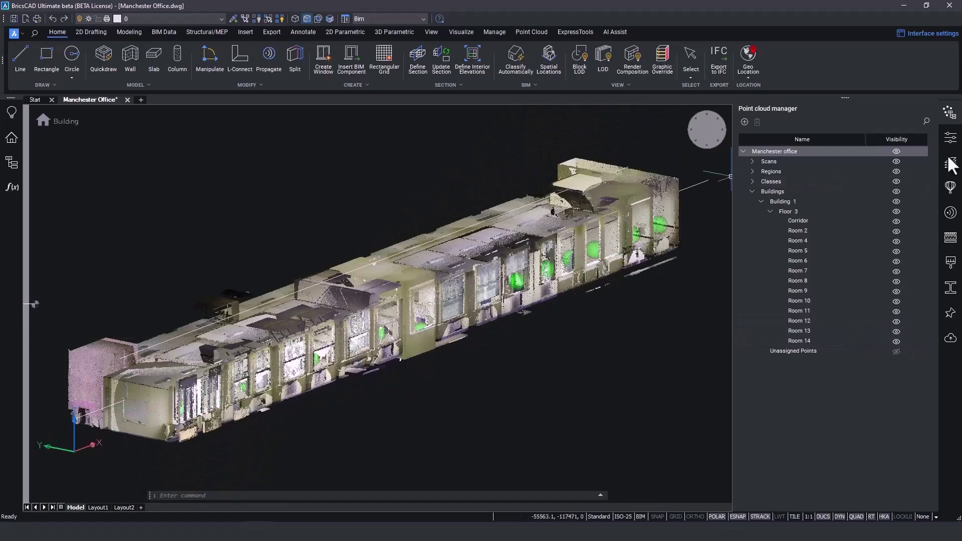
Step: Run Pointcloud Fit Rooms on All rooms, answering Yes to perpendicular walls only
click(951, 114)
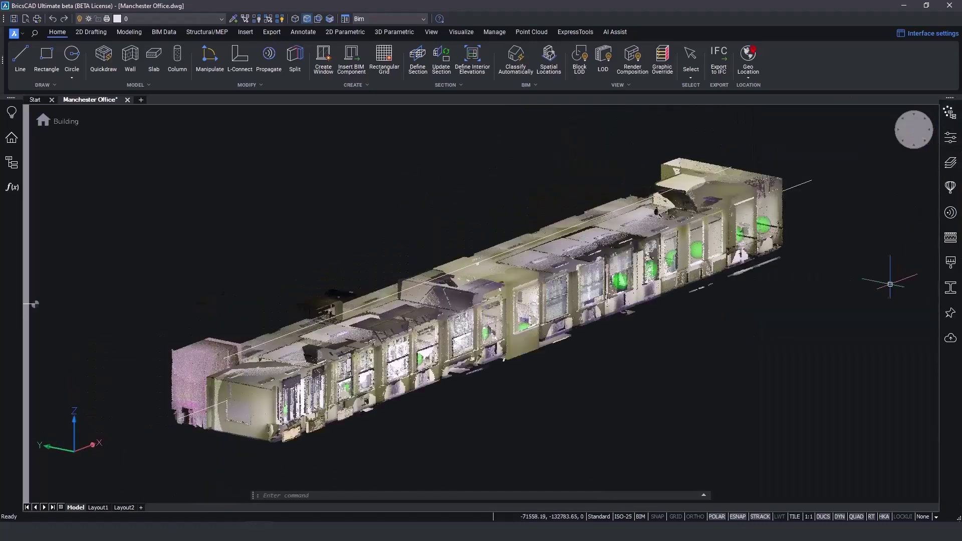
click(532, 31)
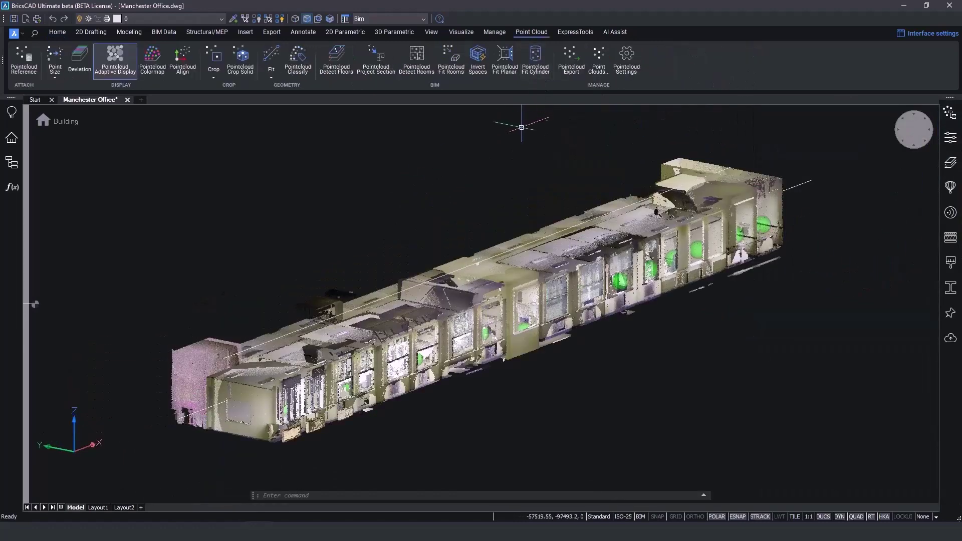
click(452, 59)
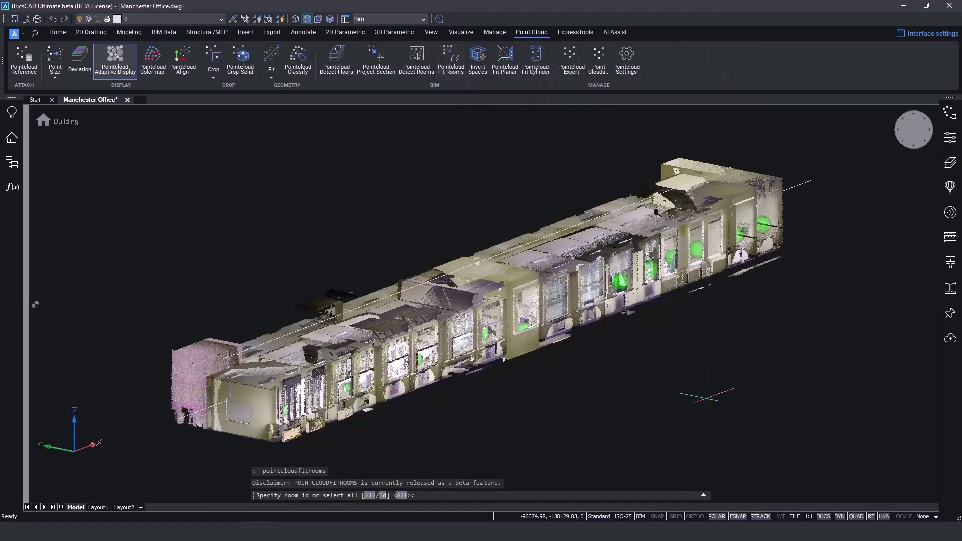
click(404, 496)
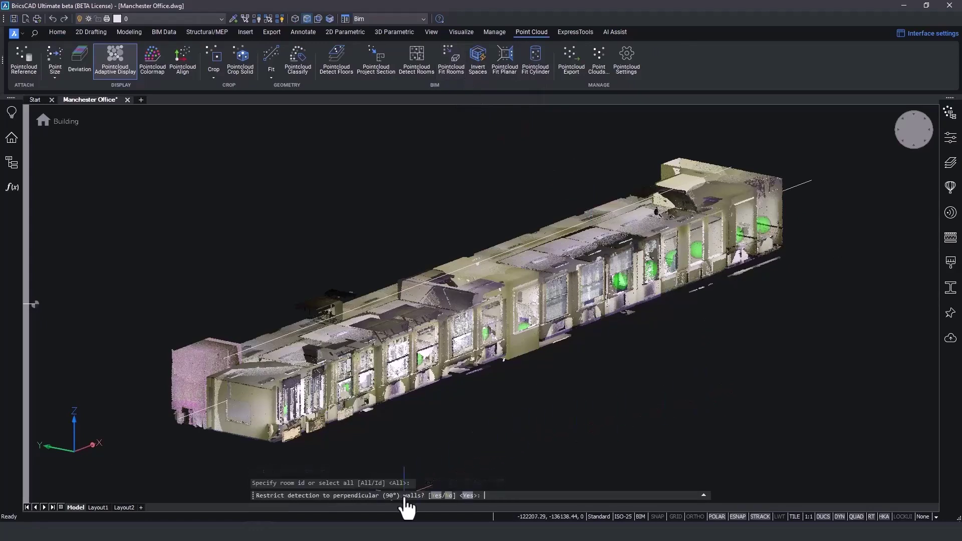
click(437, 497)
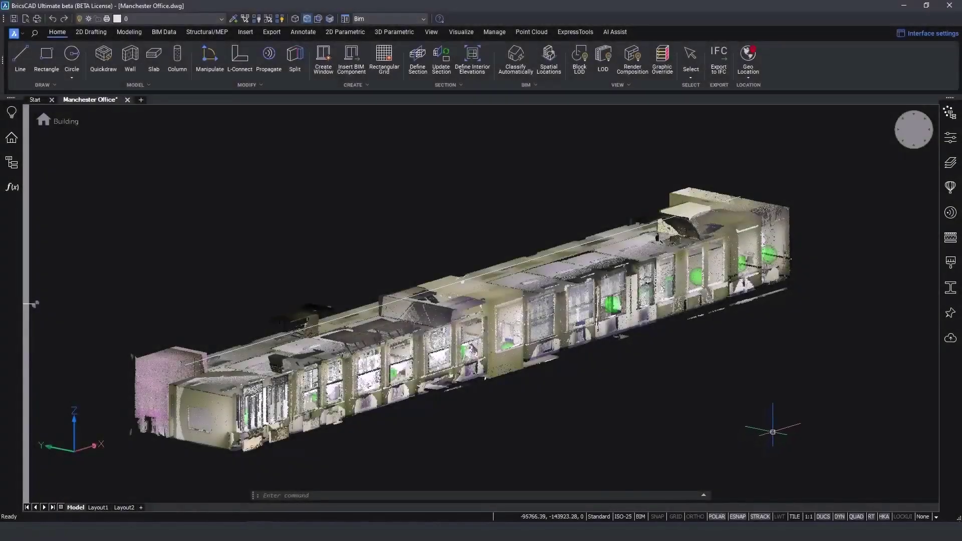
Step: Turn on the Rooms layer and switch off the PointCloud layer to view the room solids alone
click(950, 164)
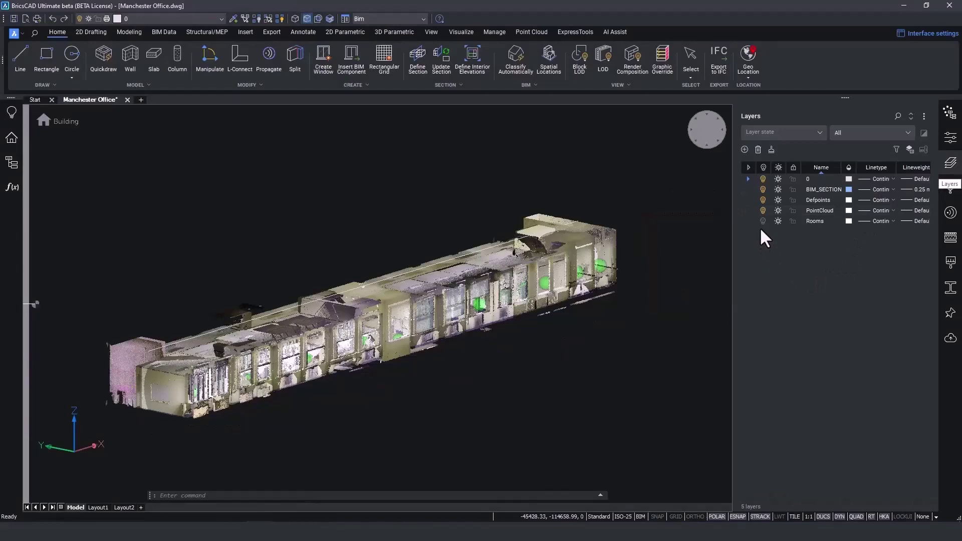
click(762, 220)
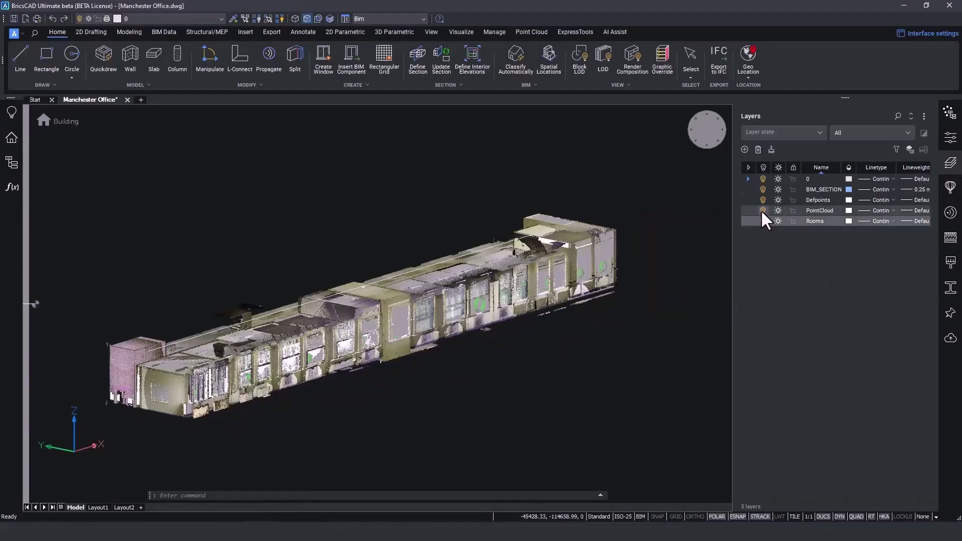
click(763, 210)
scroll(357, 261, up, 5)
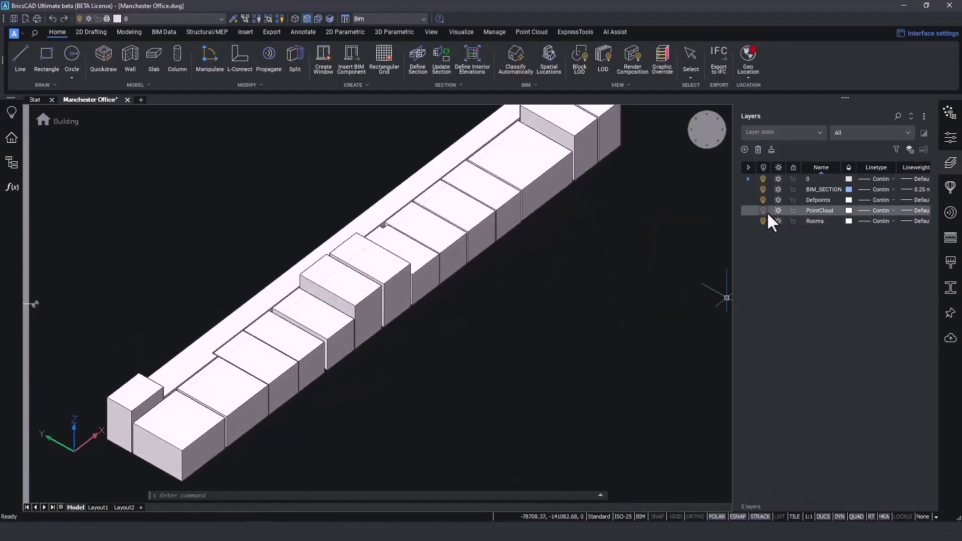
click(763, 210)
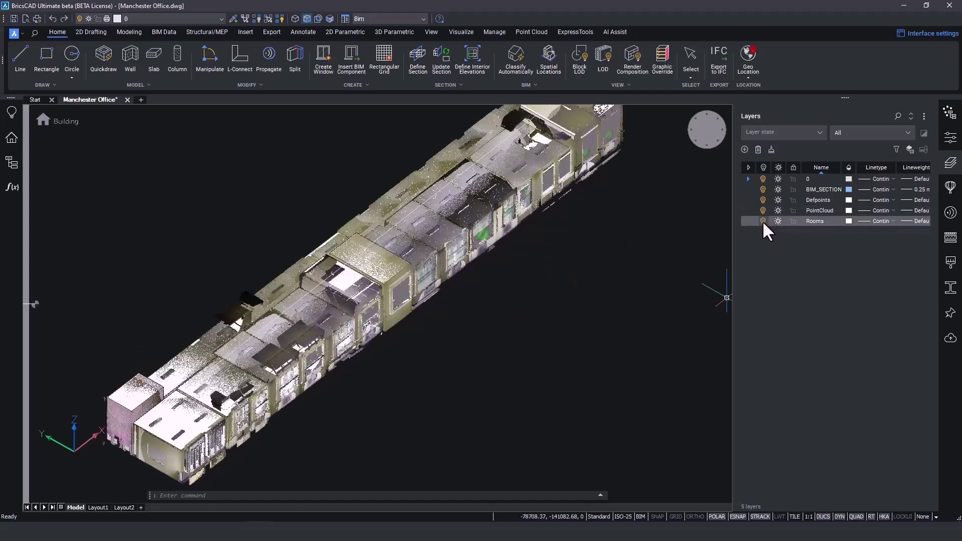
click(761, 210)
shift+middle_drag(634, 333, 670, 303)
scroll(382, 319, up, 5)
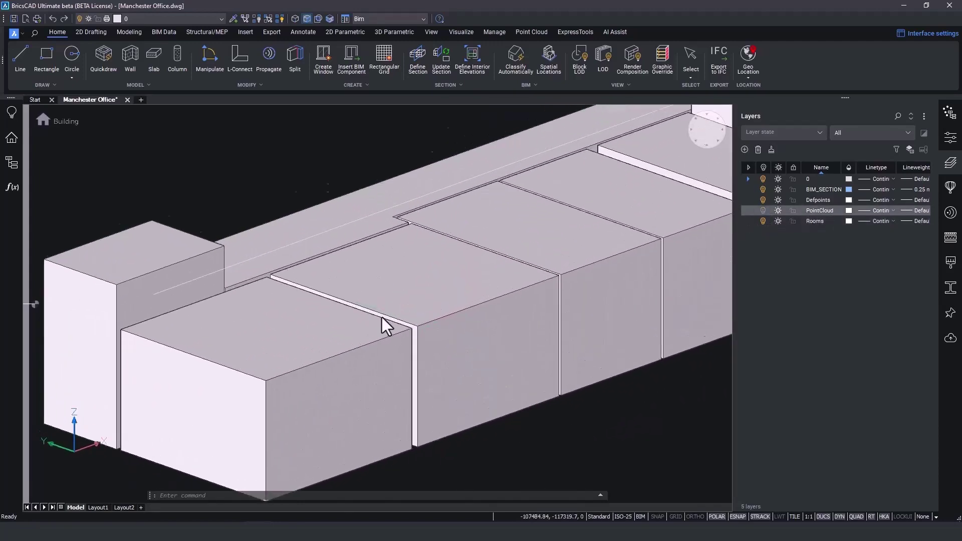
Step: Tilt the view toward top-down and classify the front room solid as a BIM Space
shift+middle_drag(382, 318, 366, 363)
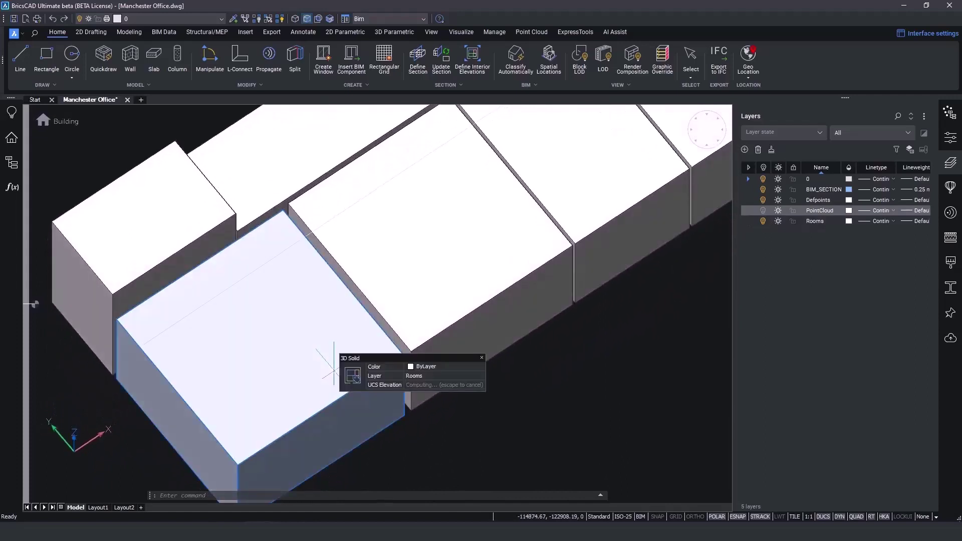
mouse_move(354, 380)
mouse_move(437, 392)
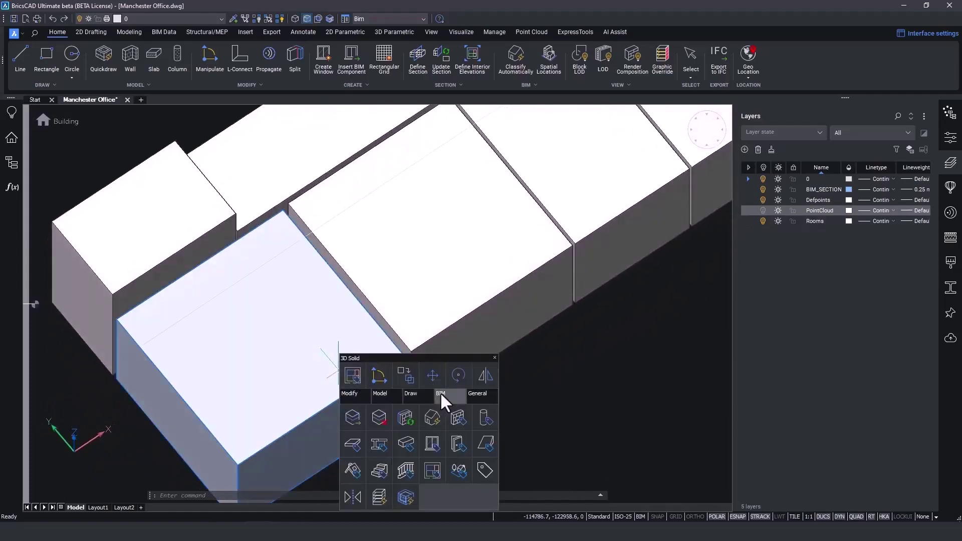
click(432, 467)
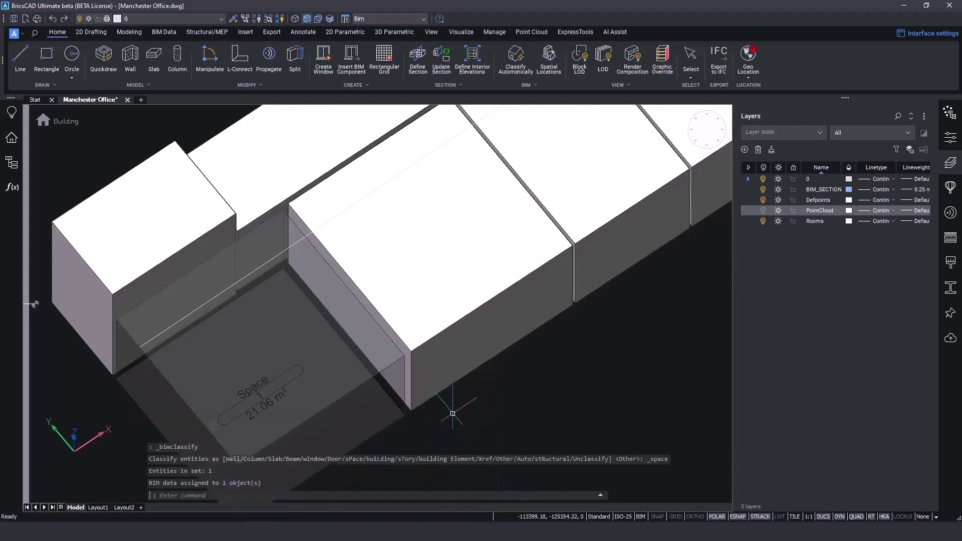
Step: Select the new 21.06 m² Space and show its properties in the Properties panel
click(363, 381)
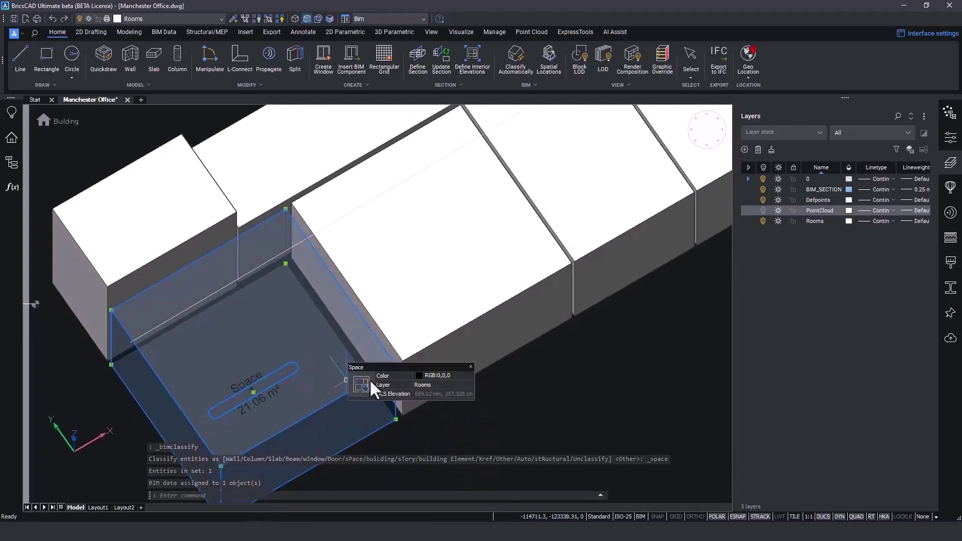
click(951, 138)
scroll(881, 251, down, 1)
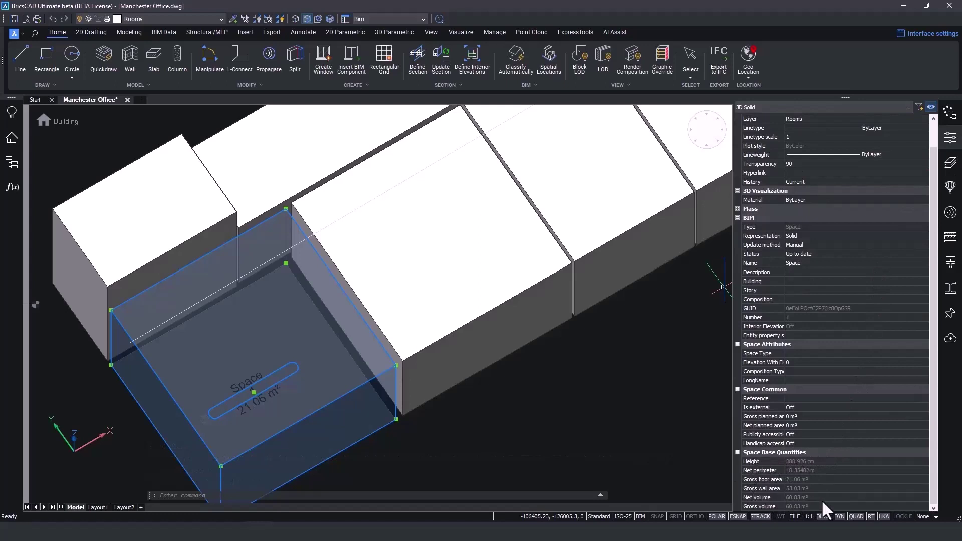
mouse_move(827, 498)
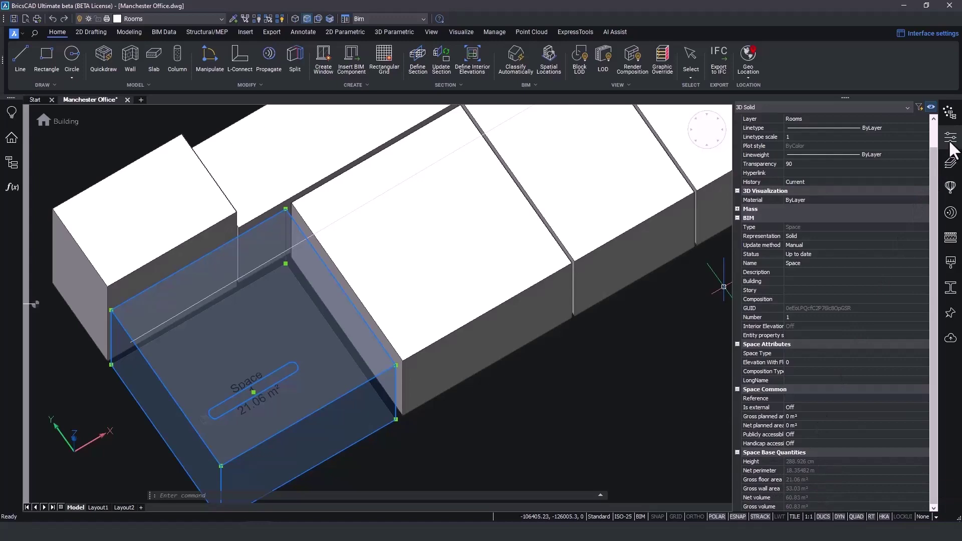
Step: Undo the Space classification and orbit to a lower side view of the rooms
key(ctrl+z)
key(ctrl+z)
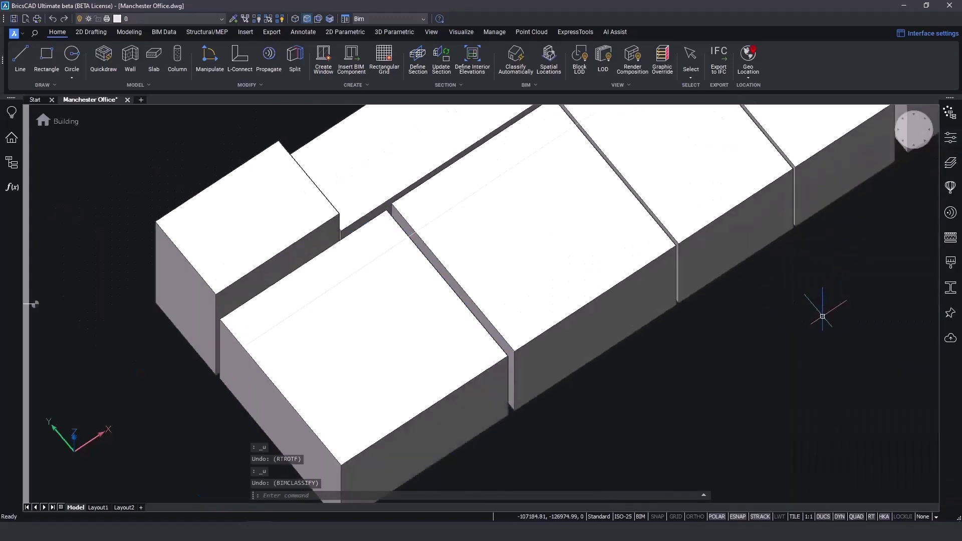
scroll(824, 317, down, 5)
shift+middle_drag(638, 375, 739, 321)
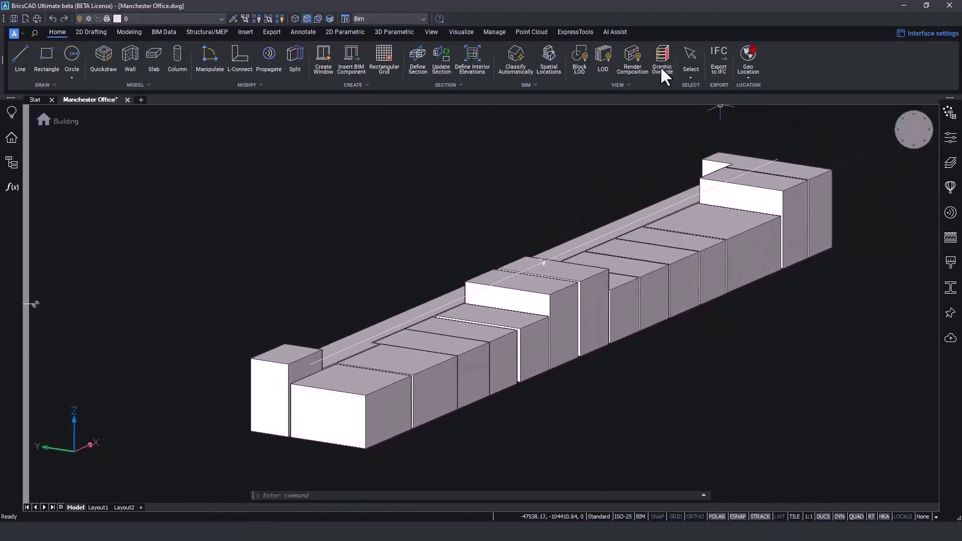
Step: Invert the room solids into a building with default wall and slab thicknesses
click(540, 29)
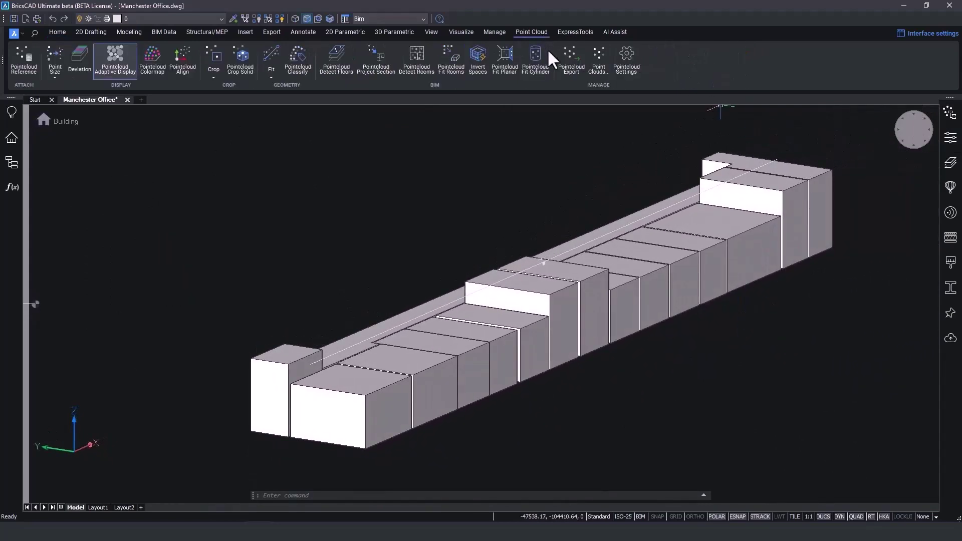
click(474, 59)
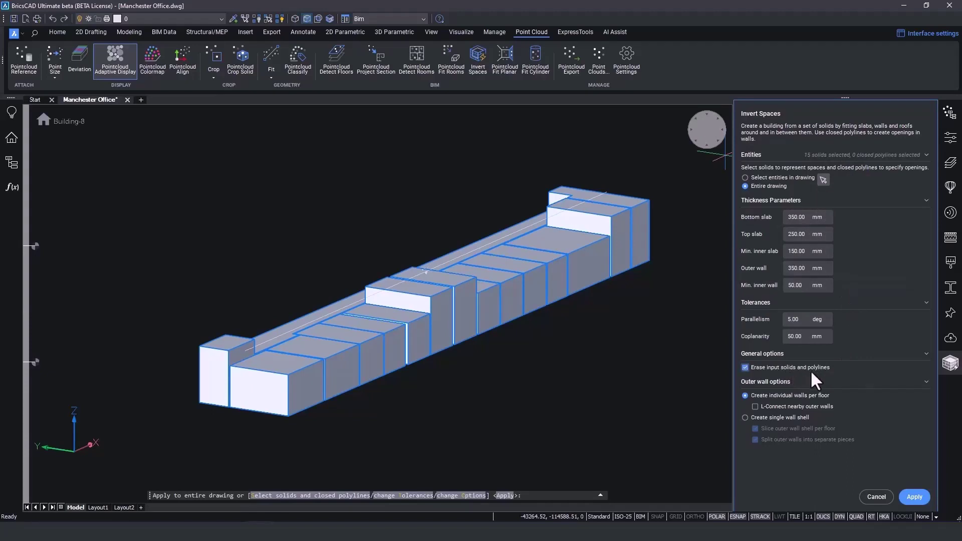
click(909, 498)
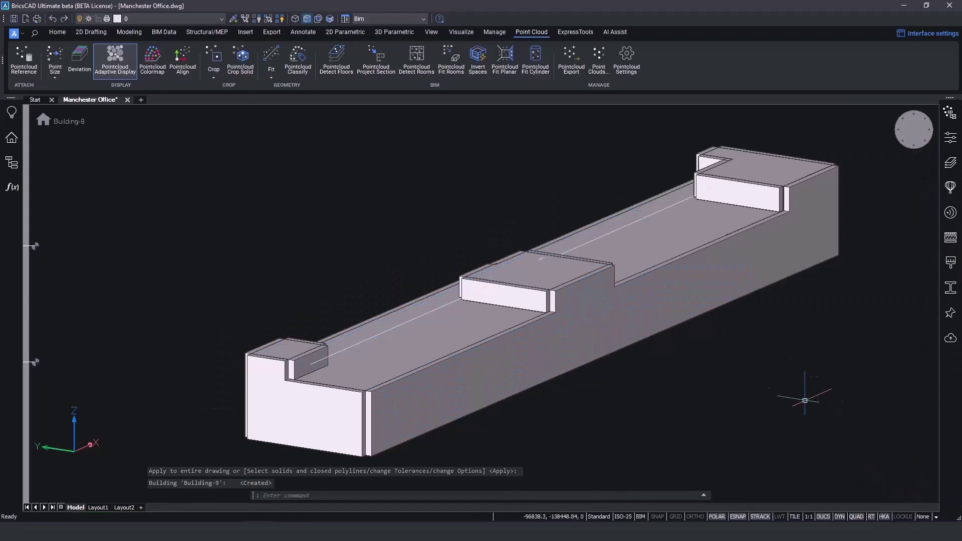
Step: Place a section plane on the building wall and orbit into the cut-open interior
shift+middle_drag(799, 393, 694, 347)
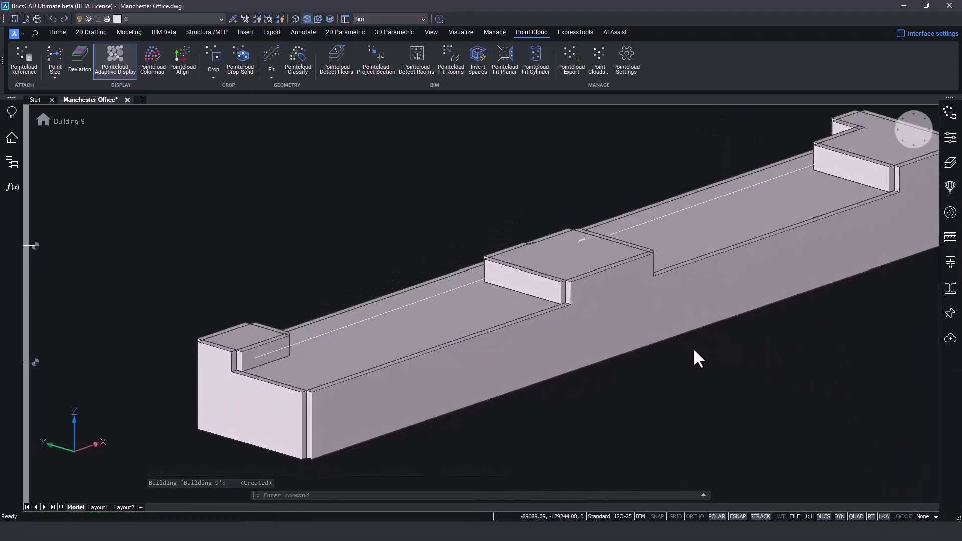
scroll(709, 358, up, 2)
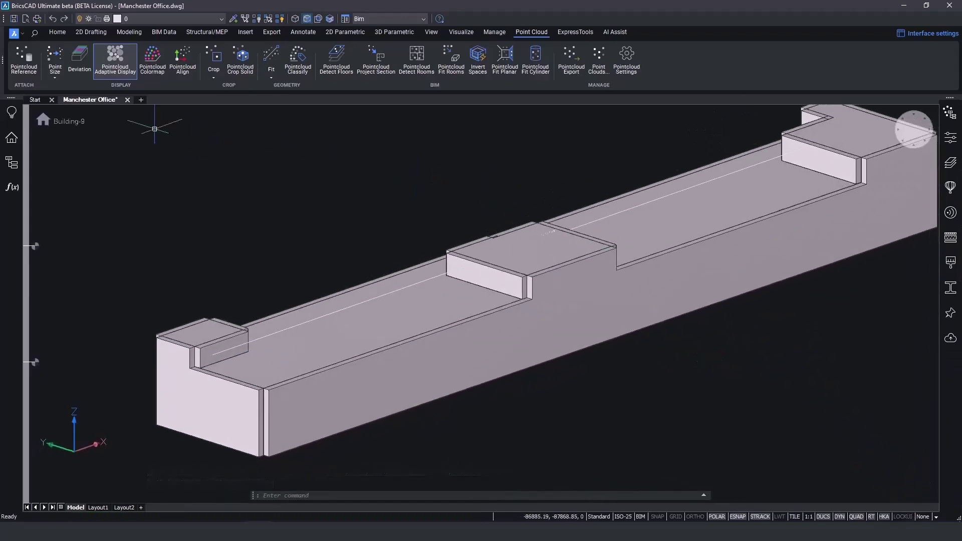
click(57, 32)
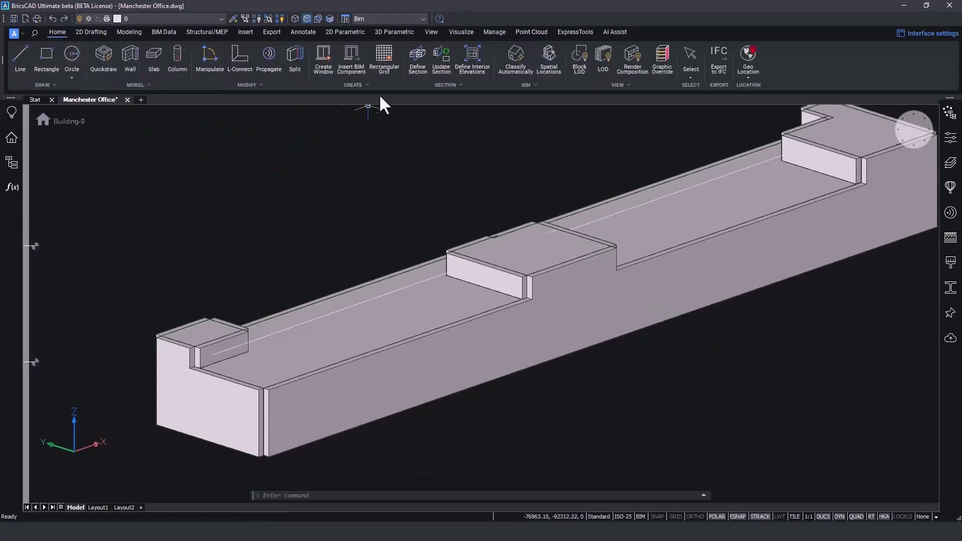
click(416, 55)
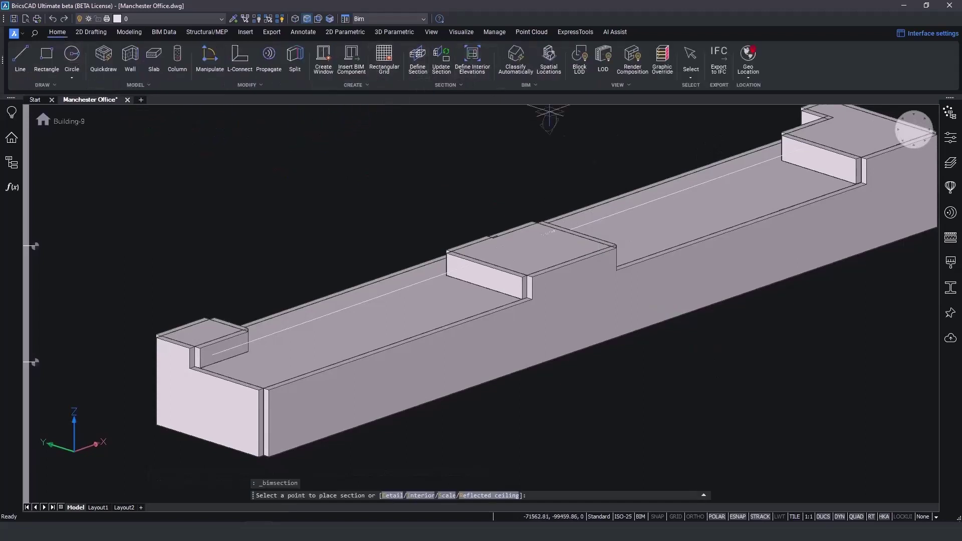
click(791, 243)
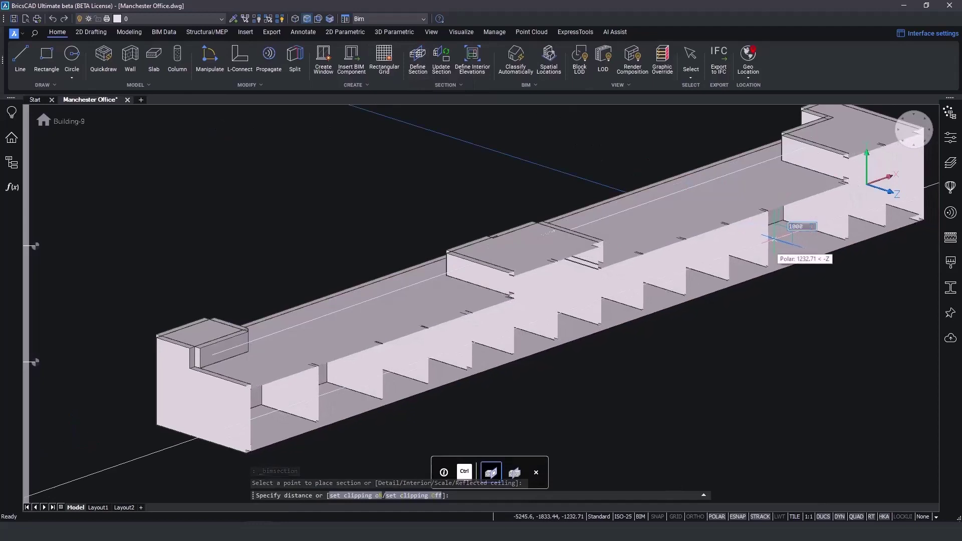
click(775, 240)
scroll(792, 333, up, 10)
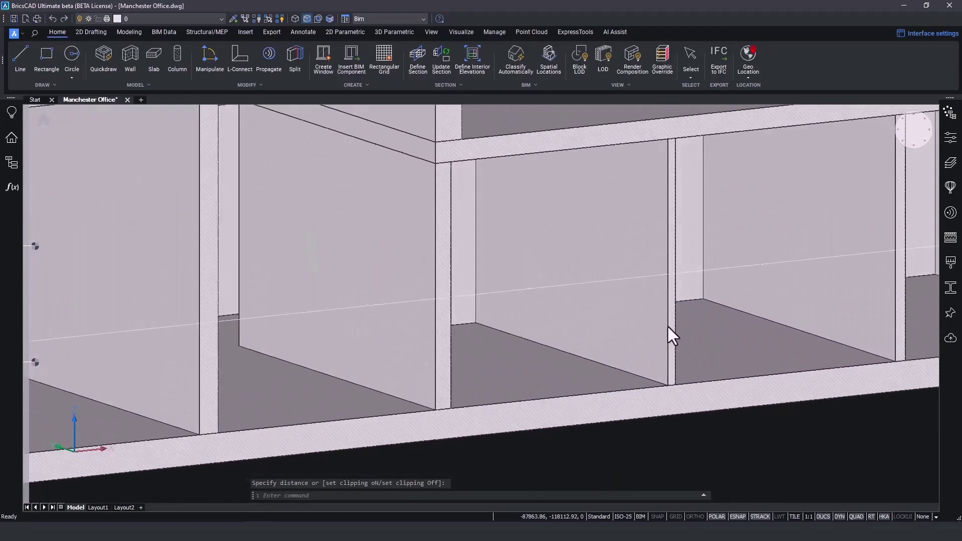
mouse_move(669, 327)
shift+middle_down()
mouse_move(778, 320)
mouse_move(741, 336)
mouse_move(672, 341)
shift+middle_up()
scroll(671, 341, down, 10)
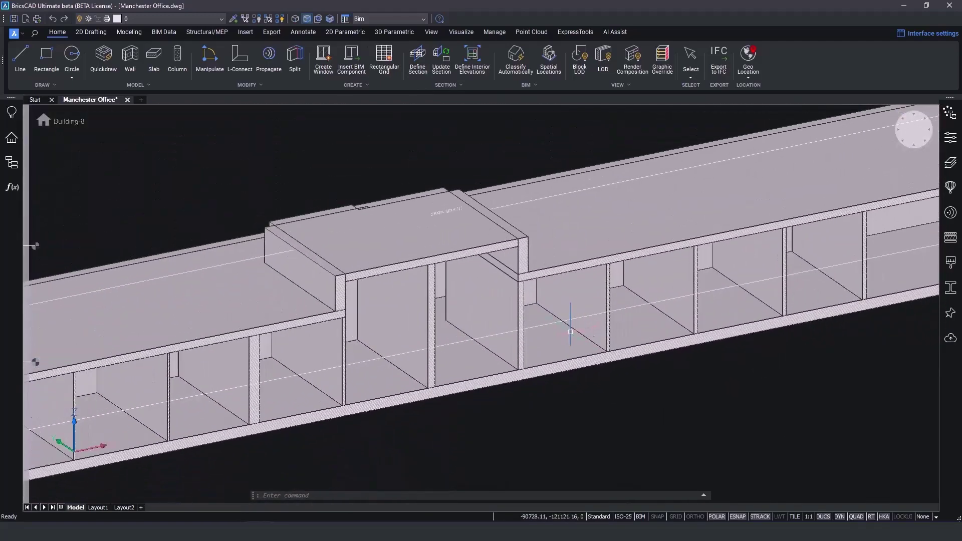
Step: Turn off the section clipping, begin a second section, then cancel it
click(593, 323)
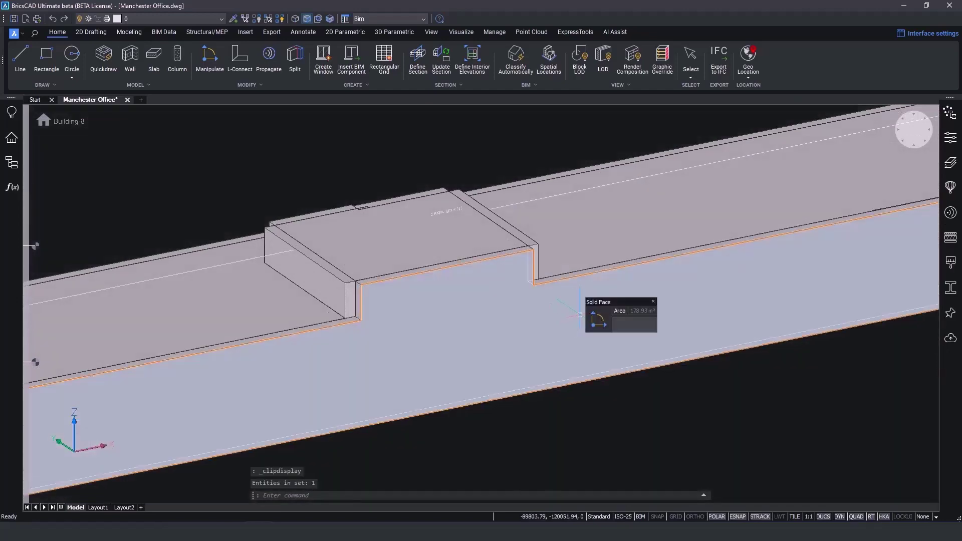
click(426, 64)
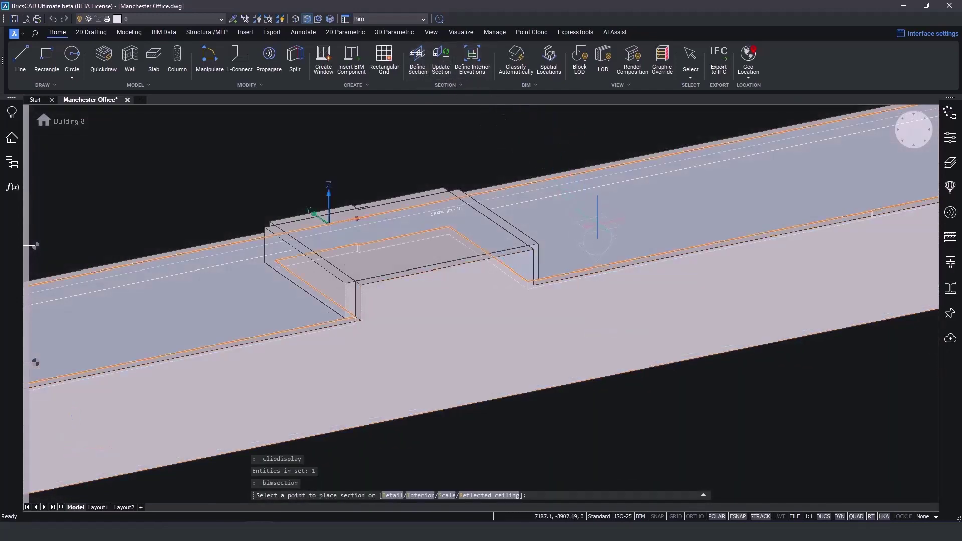
click(326, 220)
click(602, 261)
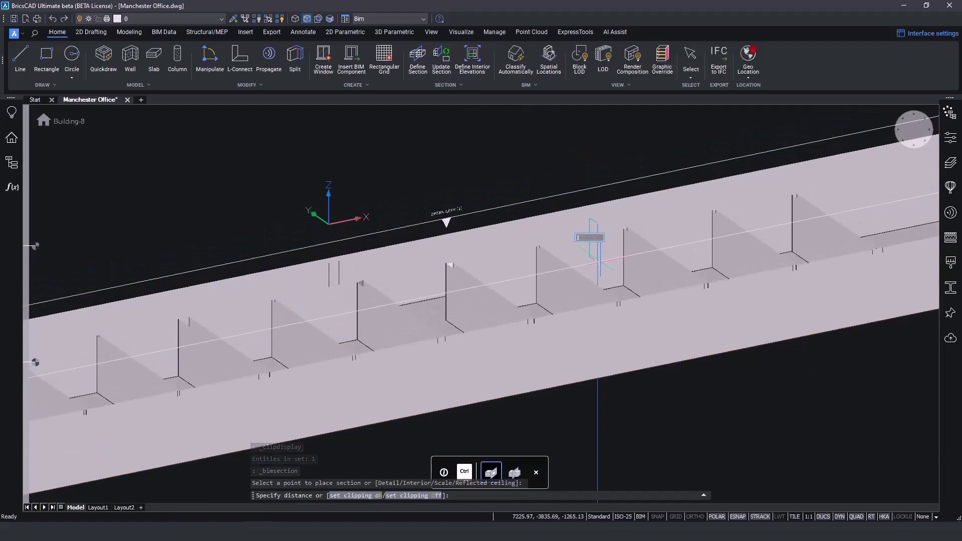
click(601, 262)
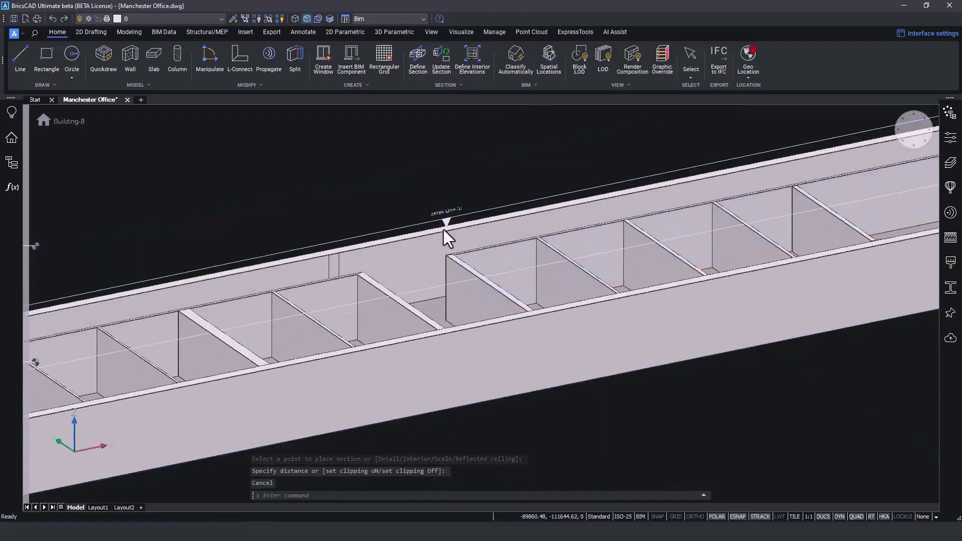
scroll(444, 229, down, 5)
key(Escape)
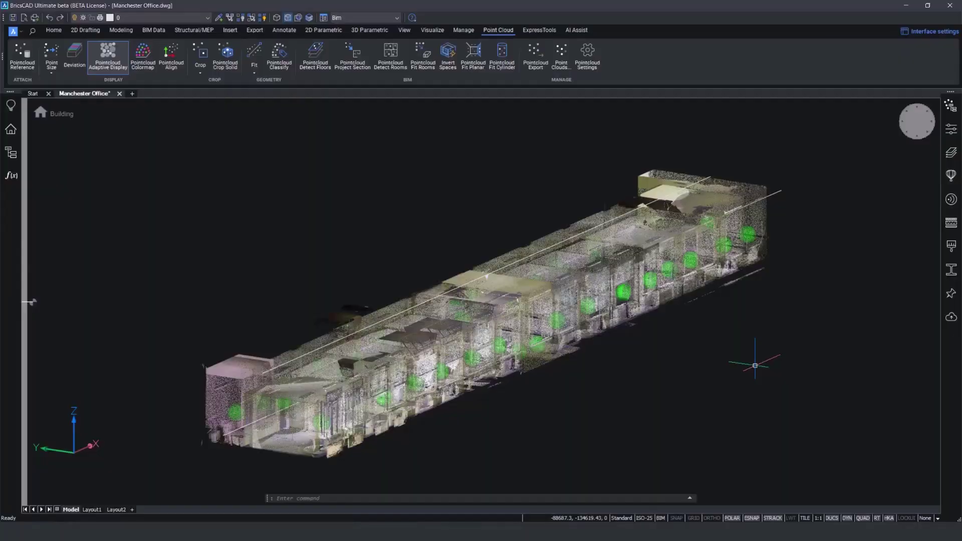
Step: Enable Normal calculation under Point cloud settings via SETTINGS, then close the dialog
text(SETTINGS)
key(Return)
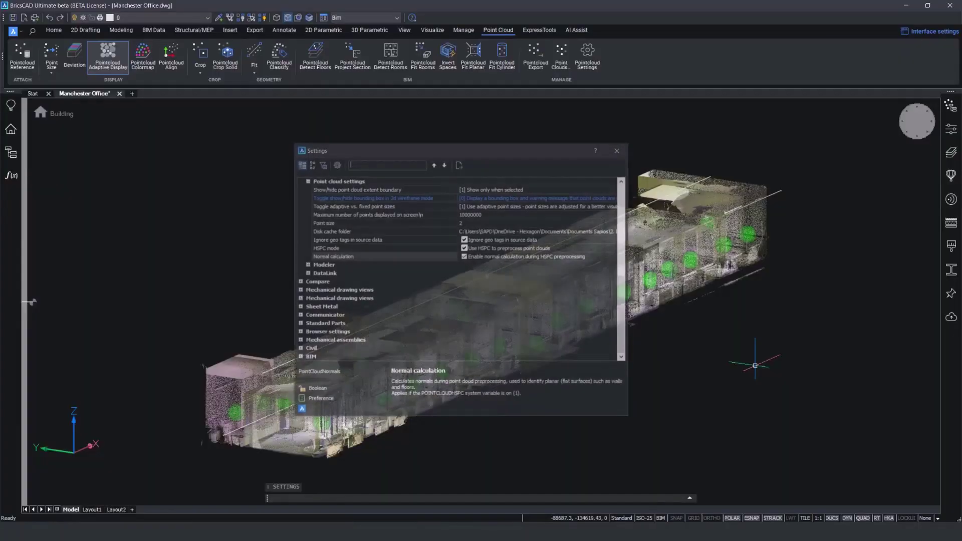
click(375, 257)
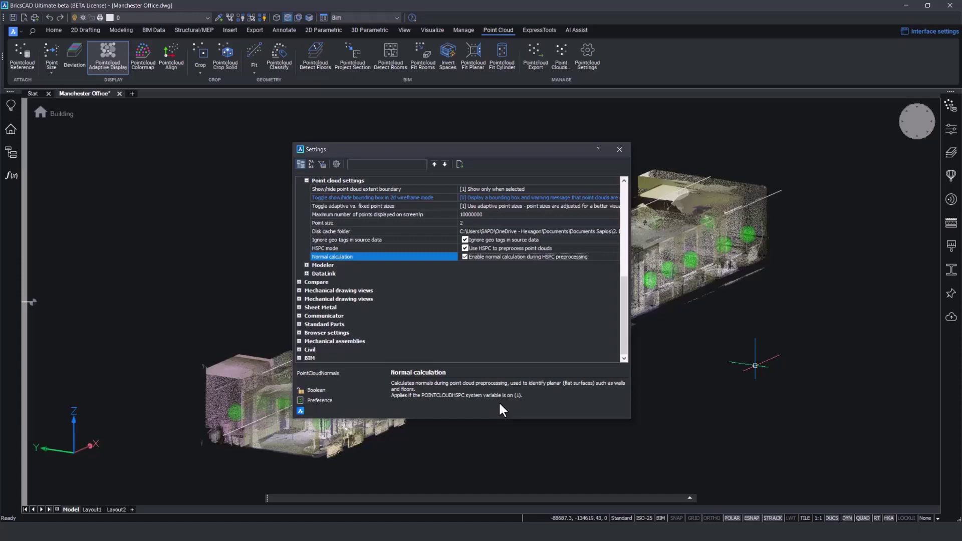
key(Escape)
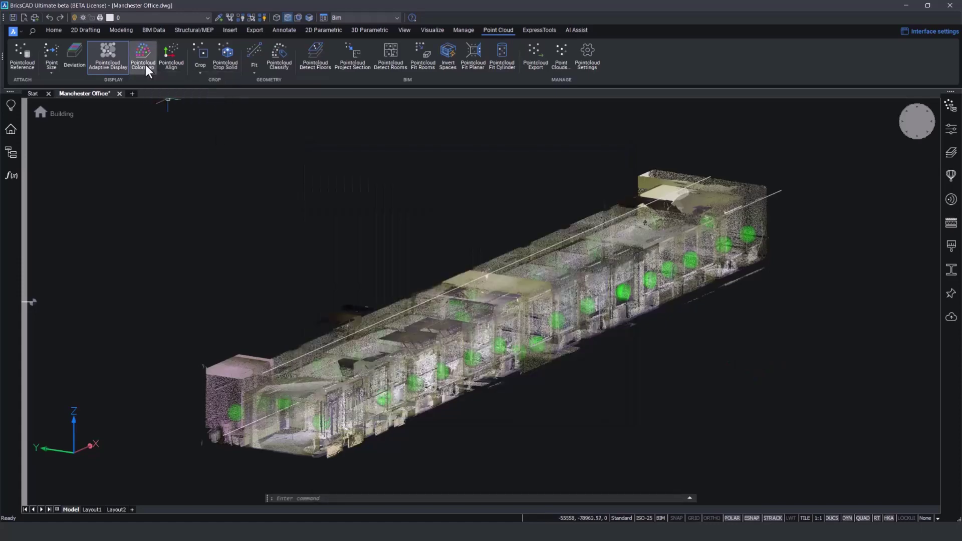
Step: Set the point cloud Color Stylization to Normals and orbit to a steeper view
click(146, 64)
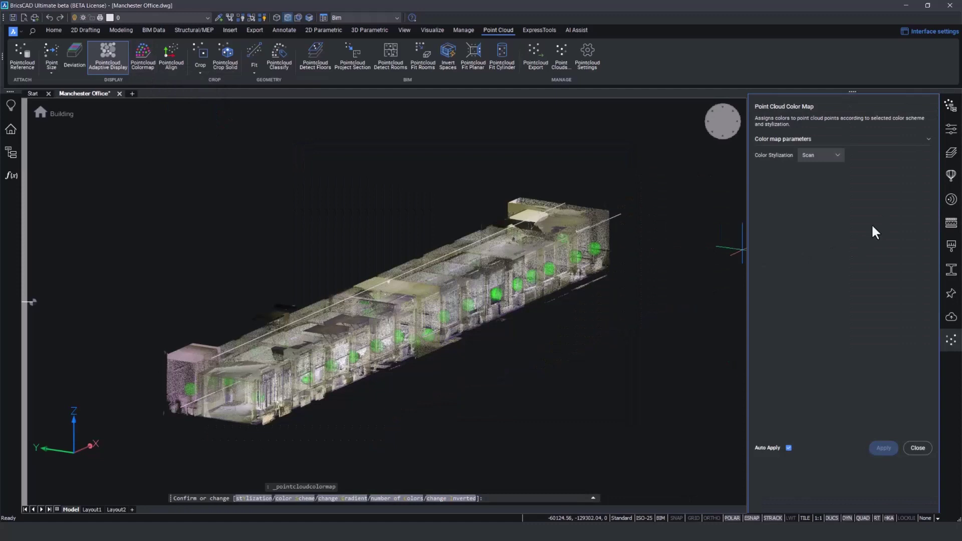
click(838, 153)
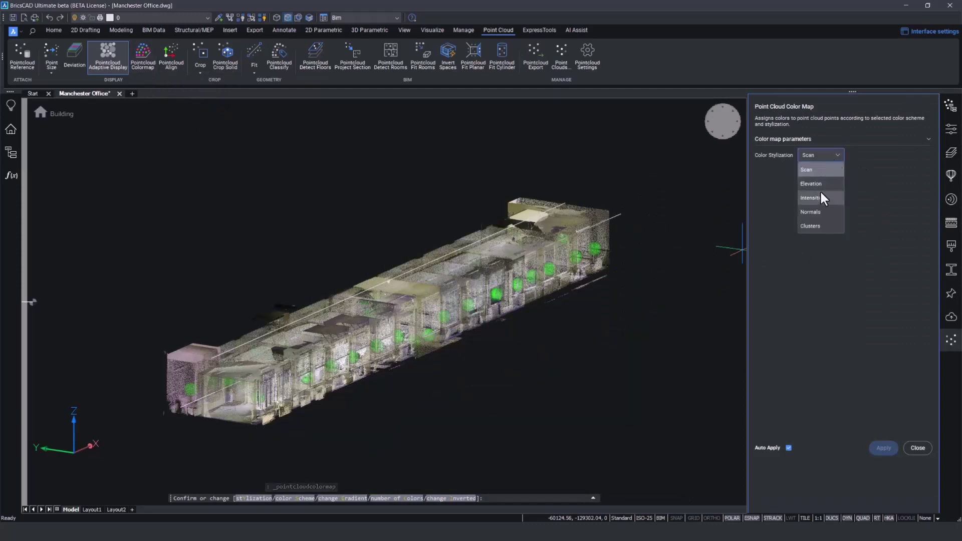
click(826, 221)
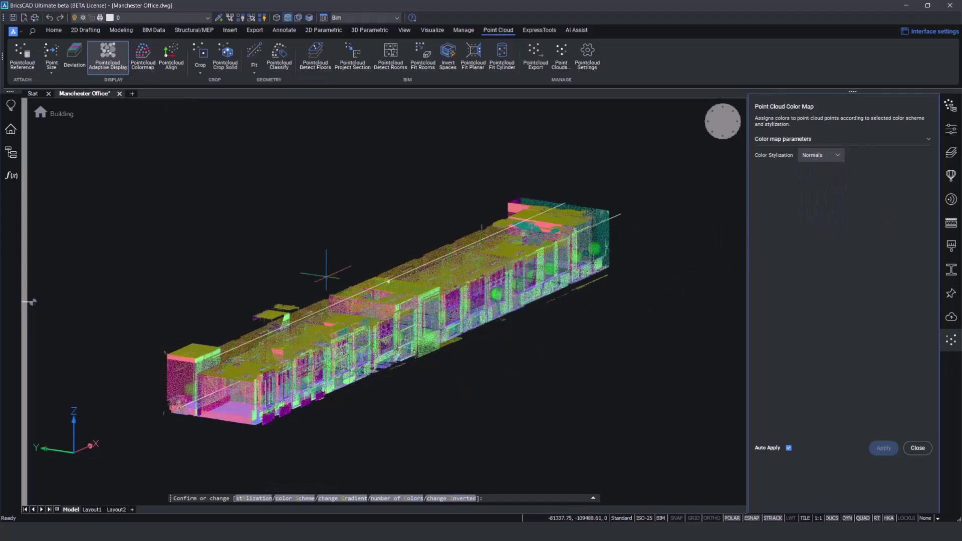
shift+middle_drag(316, 286, 333, 275)
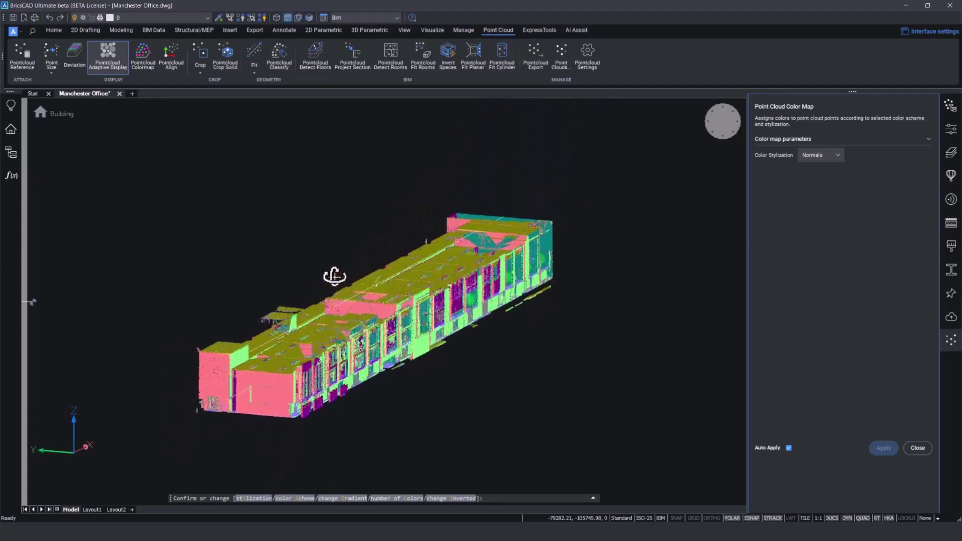